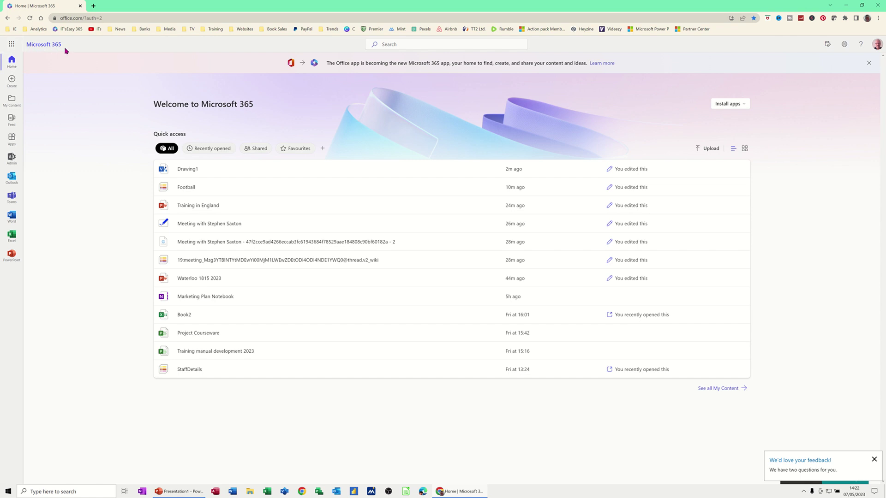
# - Open the Visio start page from the Microsoft 365 app launcher
pyautogui.click(11, 44)
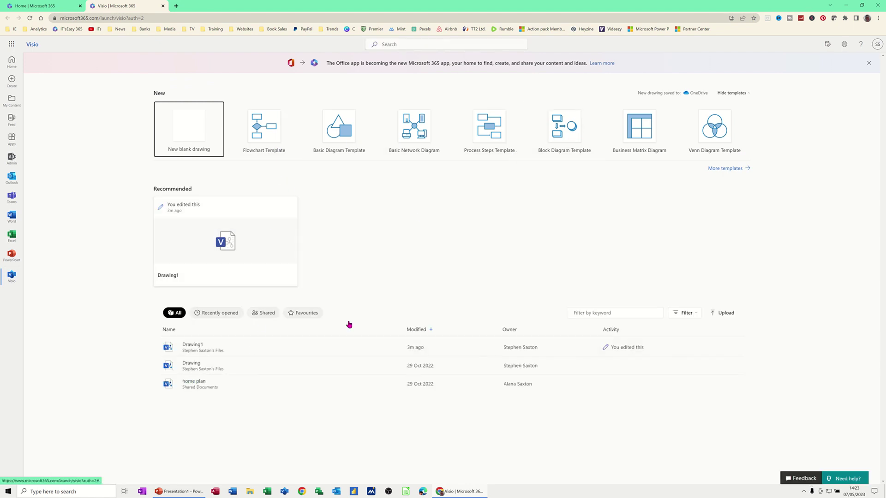
# - Browse the full template gallery's Popular, Basic Diagram, Basic Flowchart and Infographic Timeline carousels
pyautogui.click(730, 170)
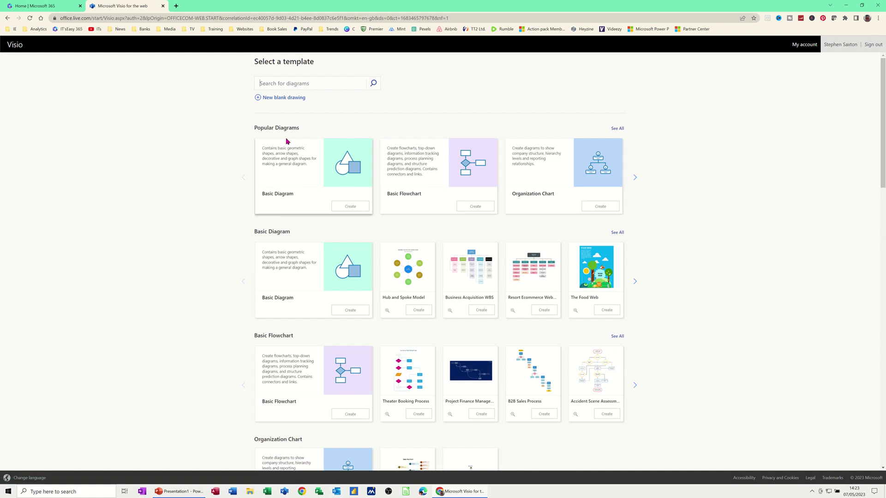
pyautogui.click(635, 179)
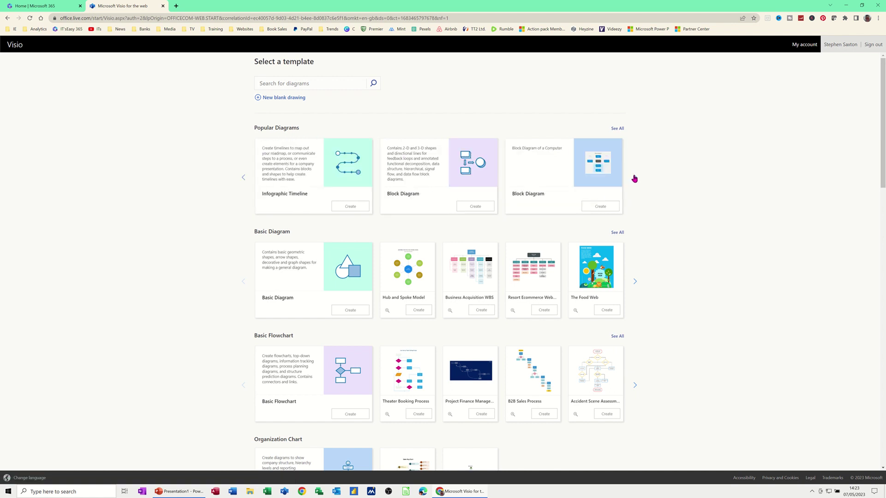
pyautogui.click(635, 282)
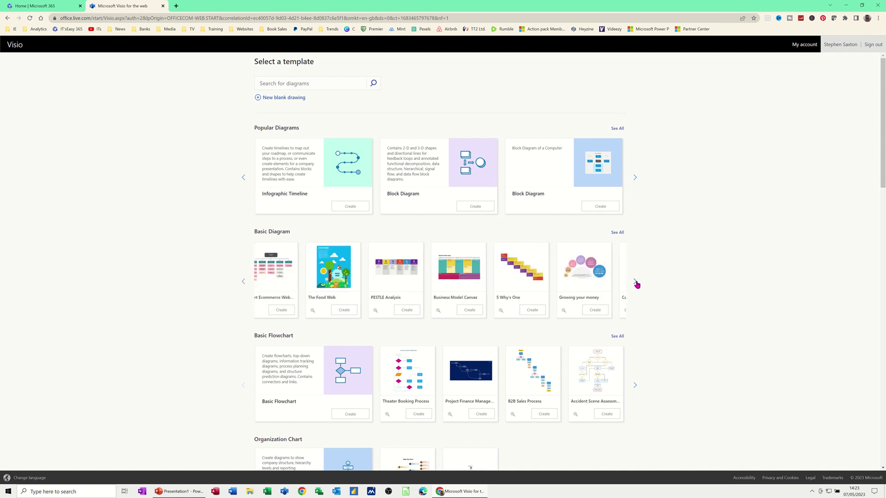
pyautogui.click(635, 283)
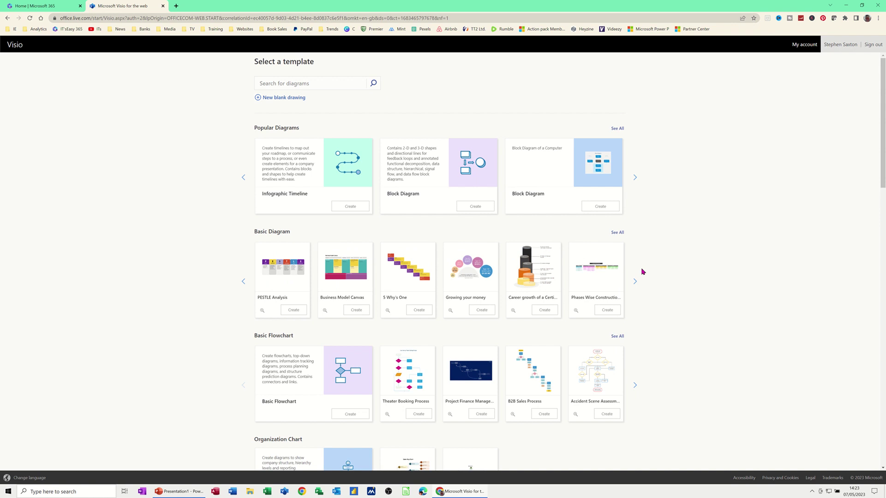
pyautogui.click(636, 386)
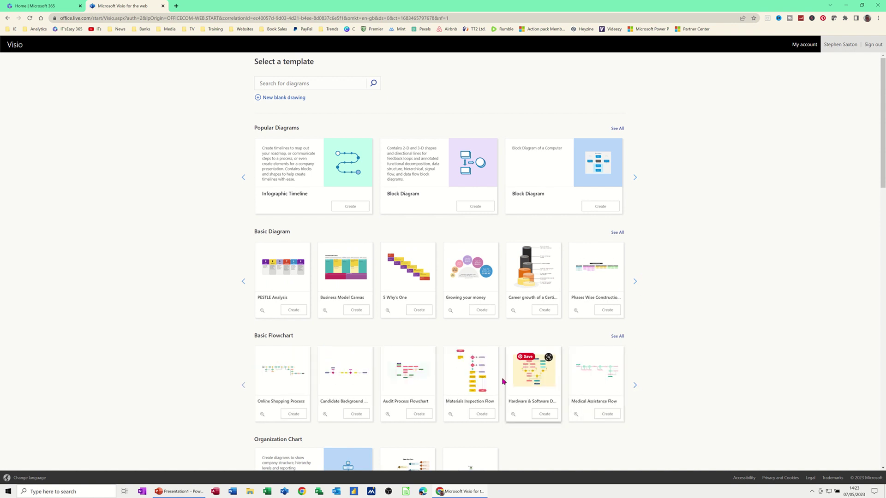
pyautogui.scroll(-3, 677, 335)
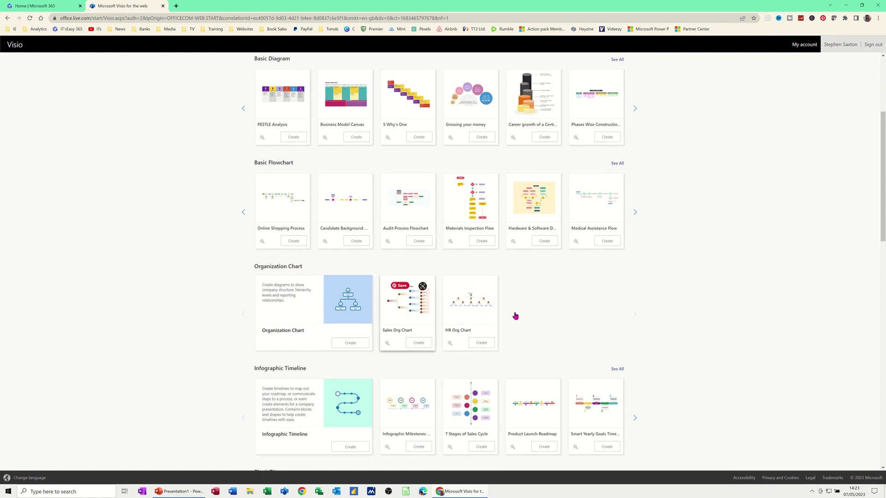
pyautogui.scroll(-1, 646, 324)
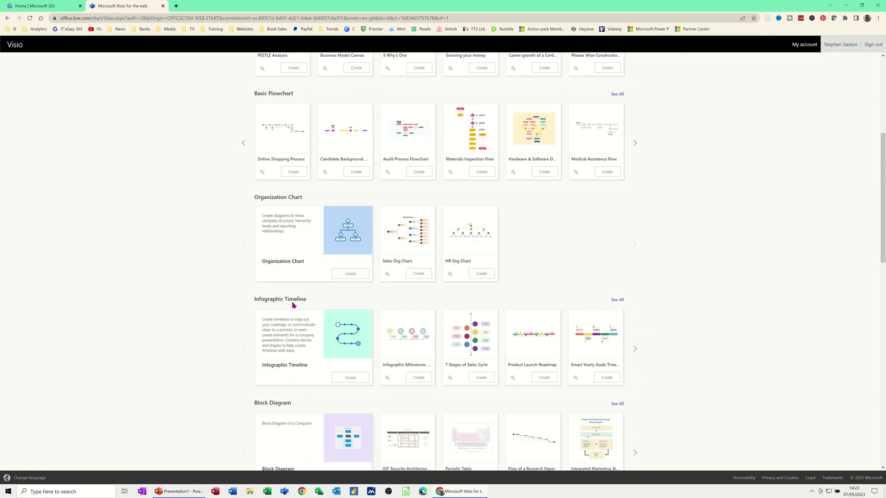
pyautogui.click(635, 348)
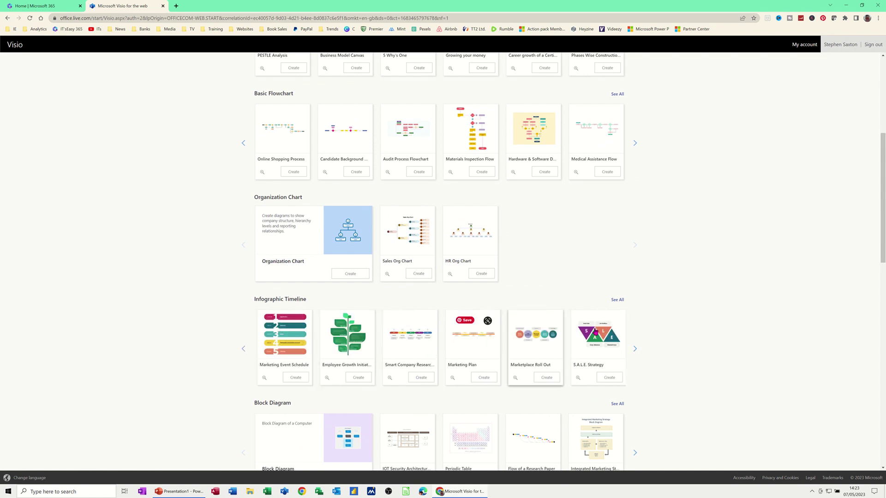
# - Preview the Job Application Process template from the Process Diagram carousel
pyautogui.scroll(-3, 669, 324)
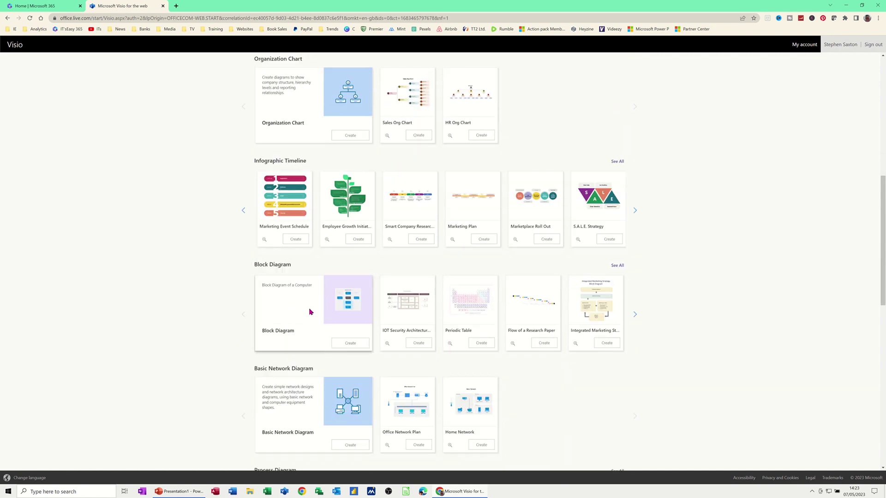
pyautogui.click(636, 315)
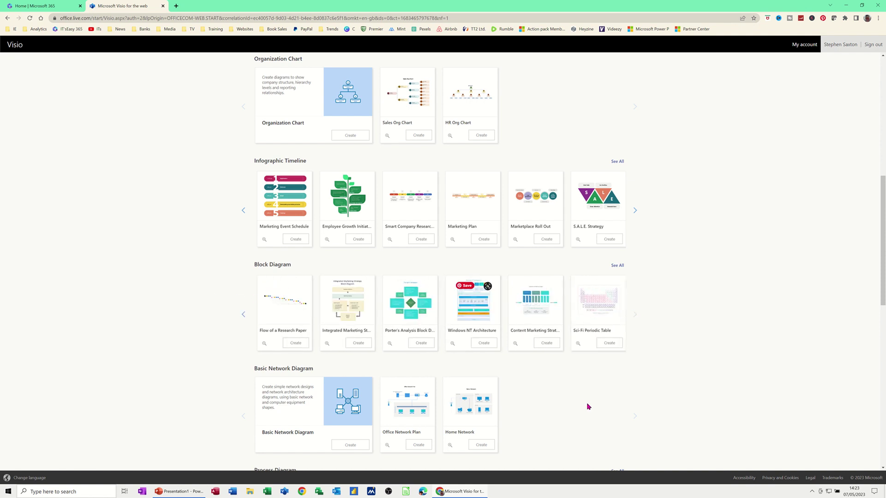
pyautogui.scroll(-1, 588, 406)
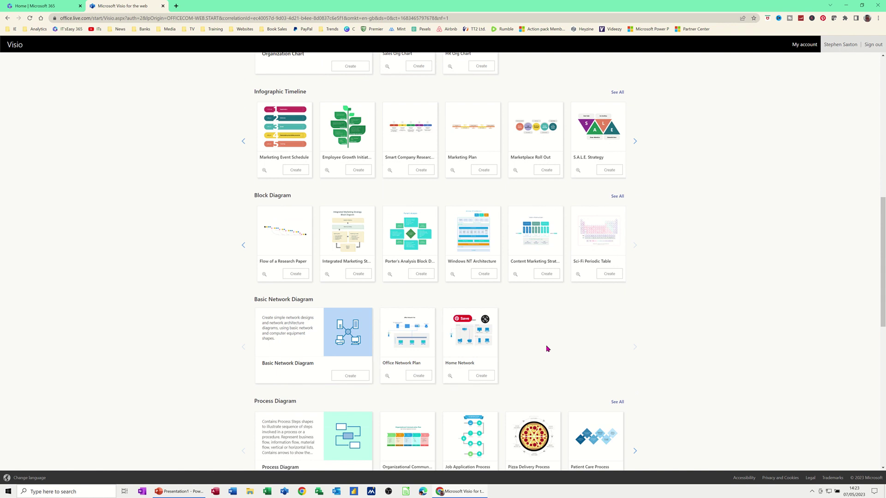
pyautogui.scroll(-3, 548, 347)
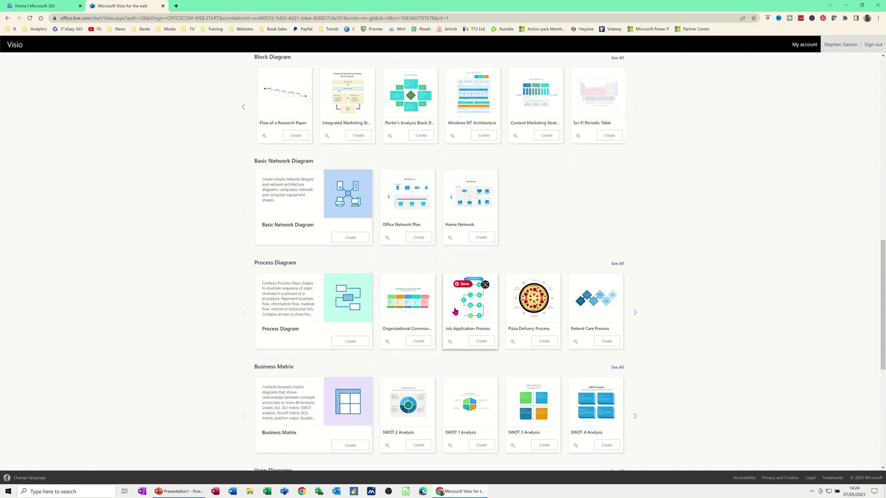
pyautogui.click(635, 314)
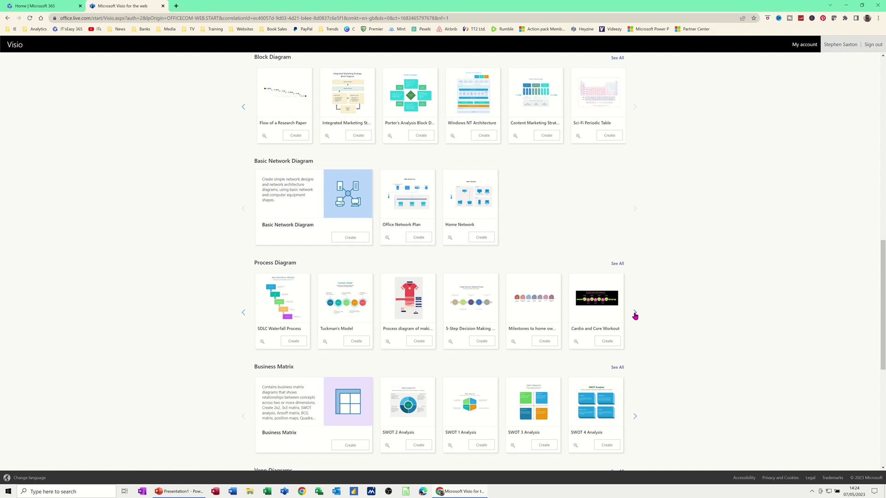
pyautogui.click(244, 314)
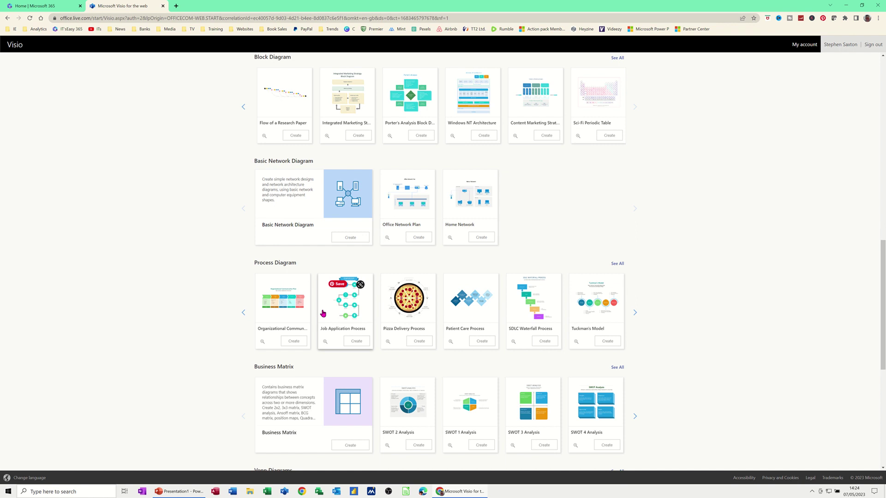
pyautogui.click(355, 314)
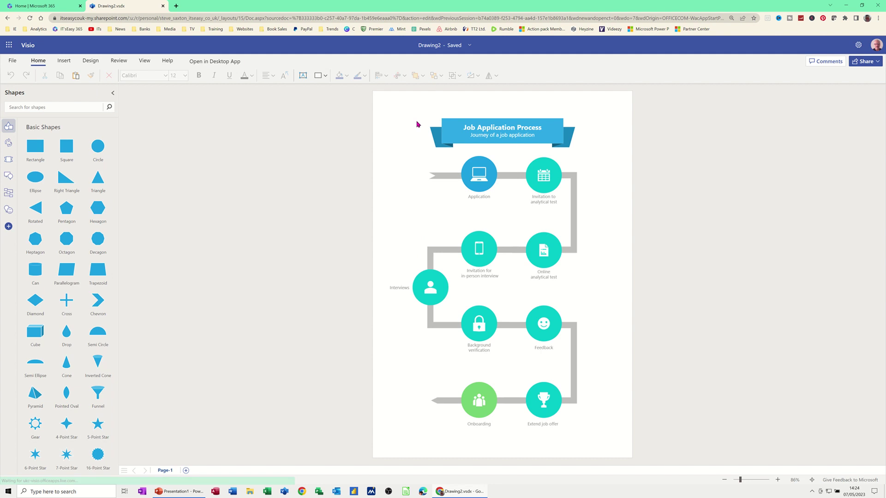
# - Select the Application circle, its grey connector, and the Invitation to analytical test circle
pyautogui.click(473, 173)
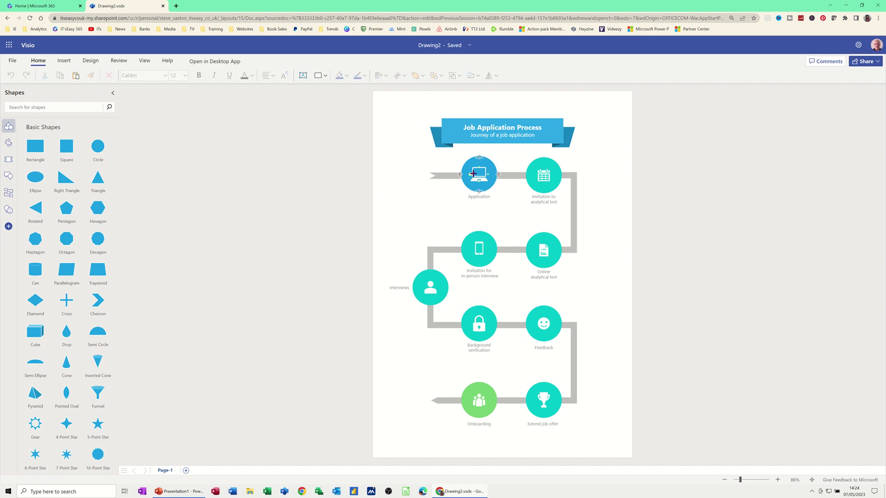
pyautogui.click(498, 175)
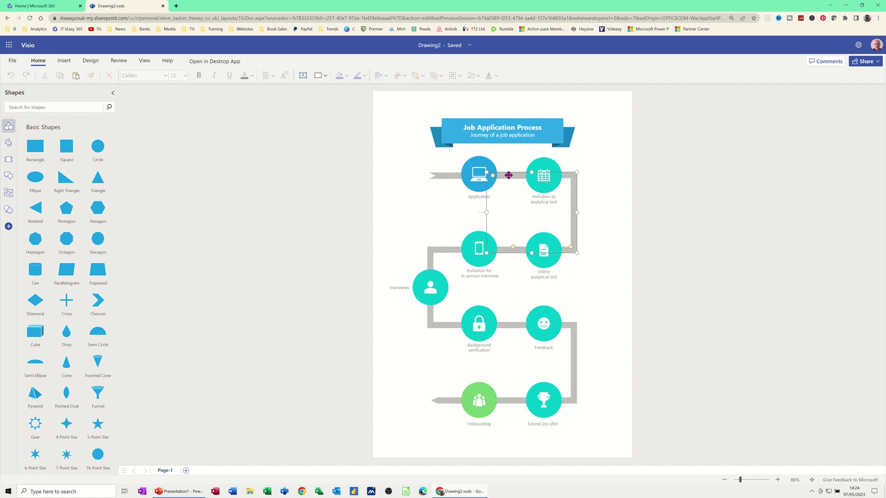
pyautogui.click(506, 175)
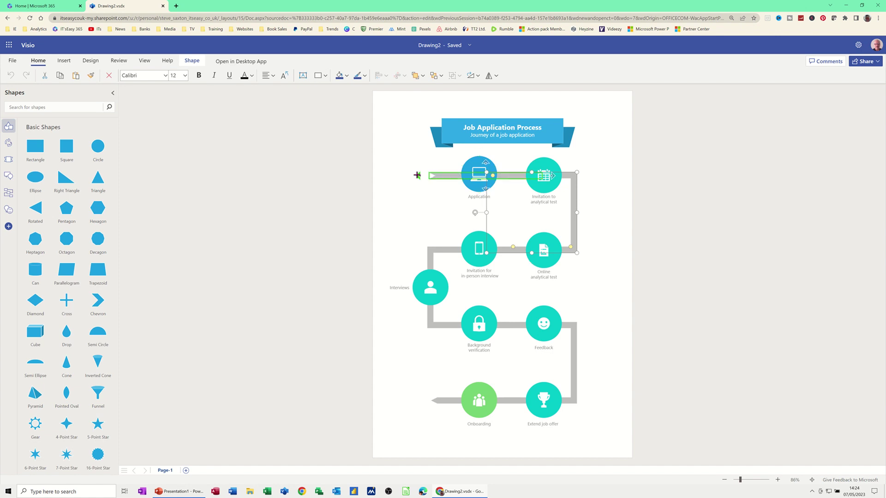
pyautogui.moveTo(417, 176)
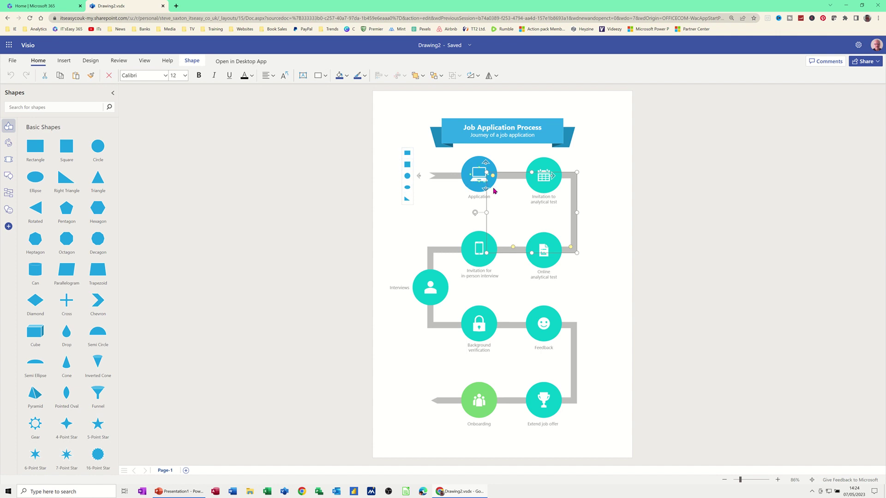
pyautogui.click(594, 203)
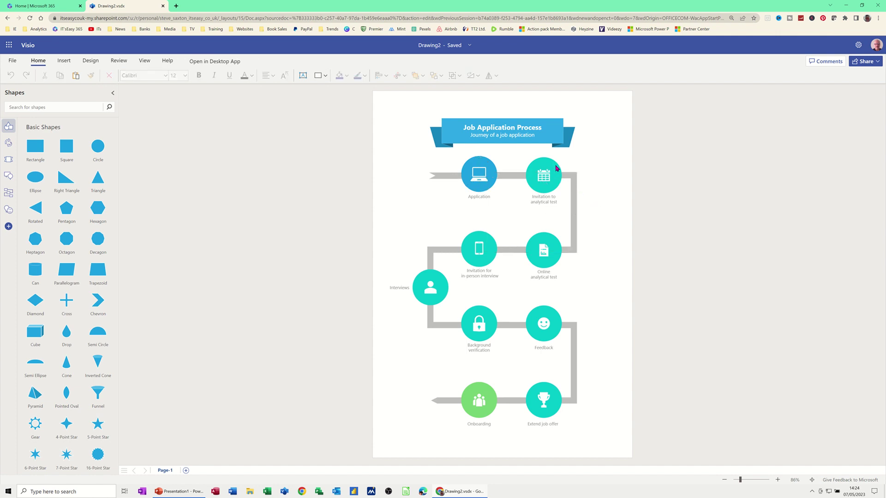
pyautogui.click(560, 177)
pyautogui.click(563, 176)
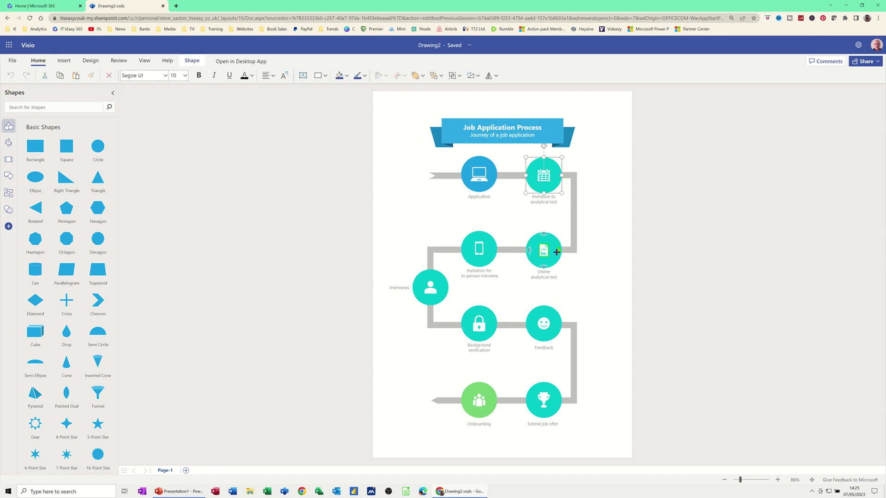
pyautogui.moveTo(559, 251)
# - Delete every shape on the page and load the Symbols, then Process Steps stencils
pyautogui.hotkey('ctrl', 'a')
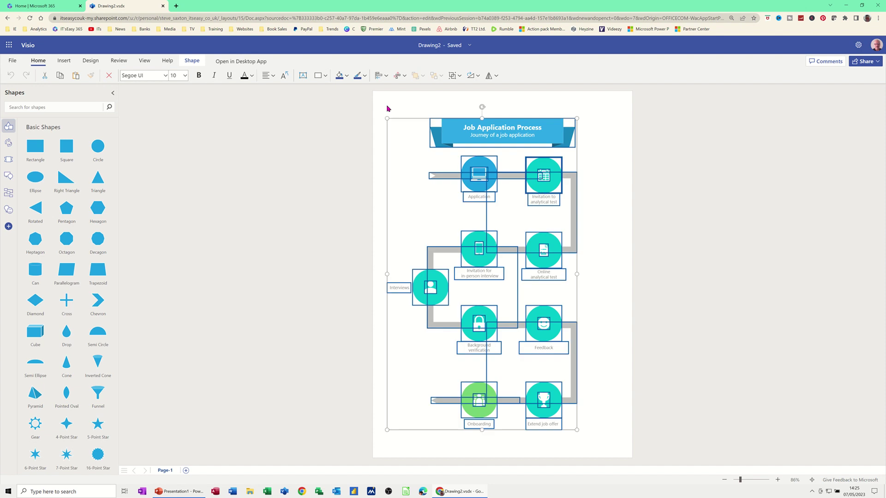
pyautogui.press('Delete')
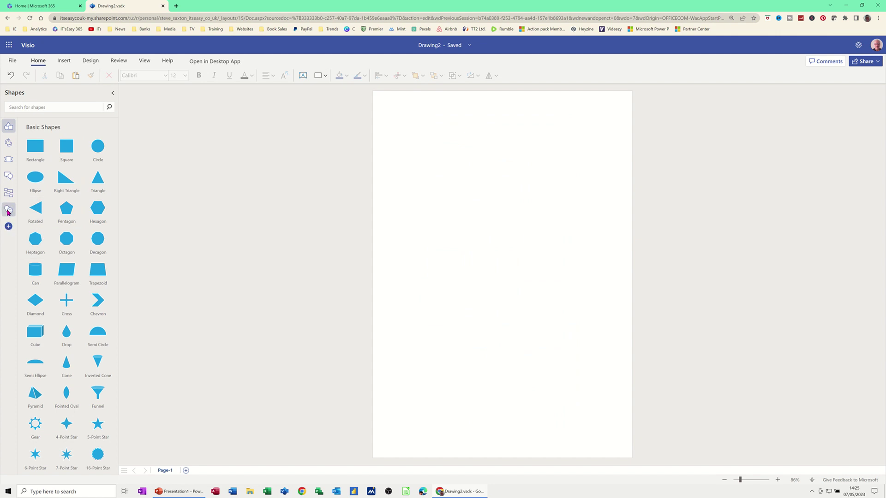
pyautogui.click(8, 211)
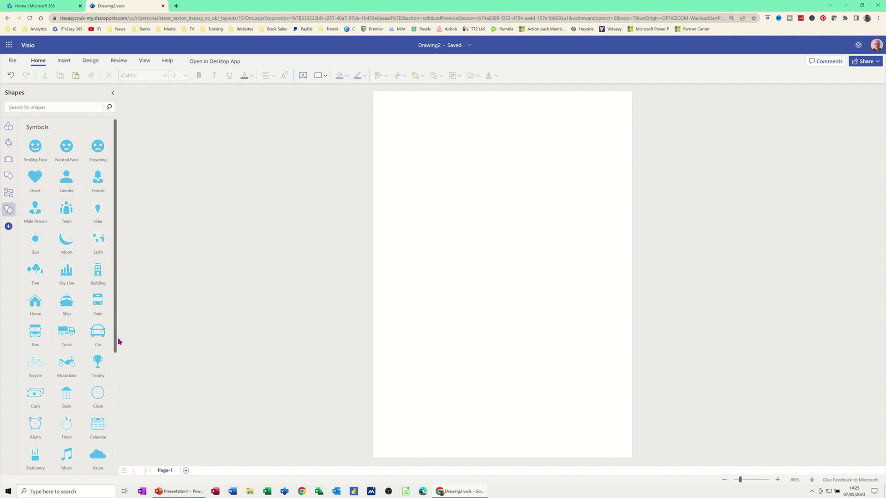
pyautogui.moveTo(116, 343); pyautogui.dragTo(115, 470)
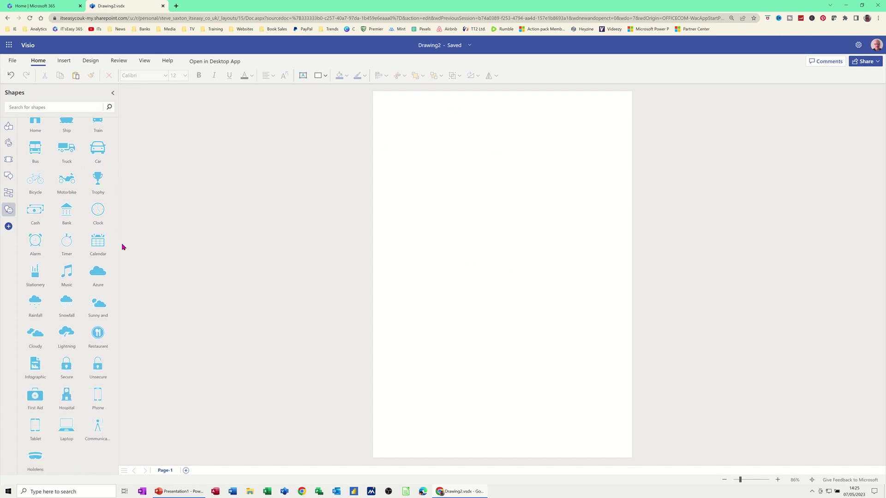
pyautogui.click(9, 195)
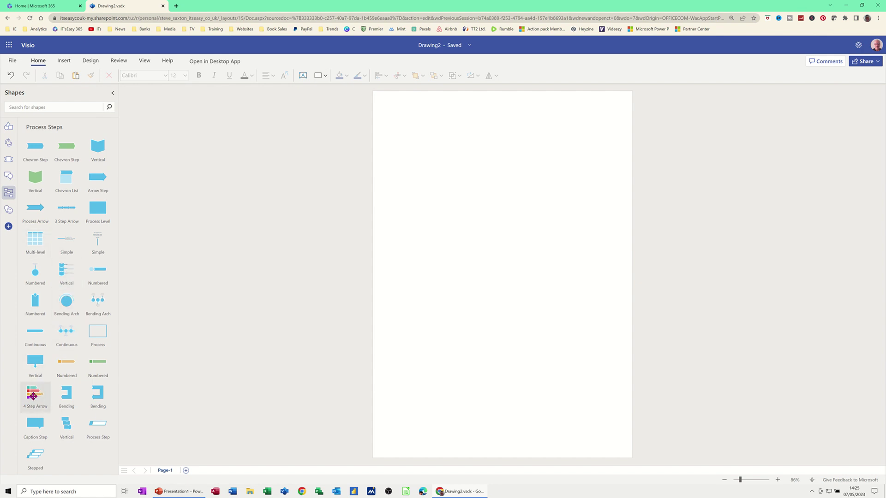
# - Place a 4 Step Arrow process and number its squares 1, 2, 3 and 4
pyautogui.moveTo(32, 396); pyautogui.dragTo(435, 164)
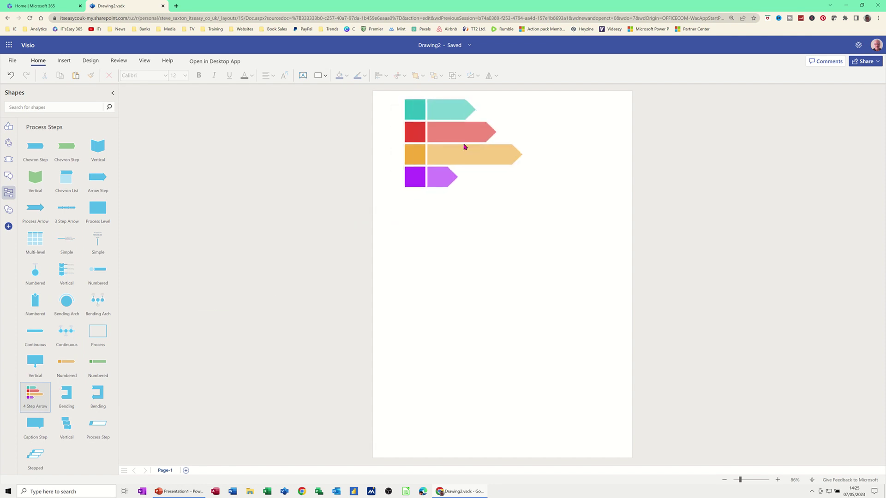
pyautogui.moveTo(463, 147); pyautogui.dragTo(464, 146)
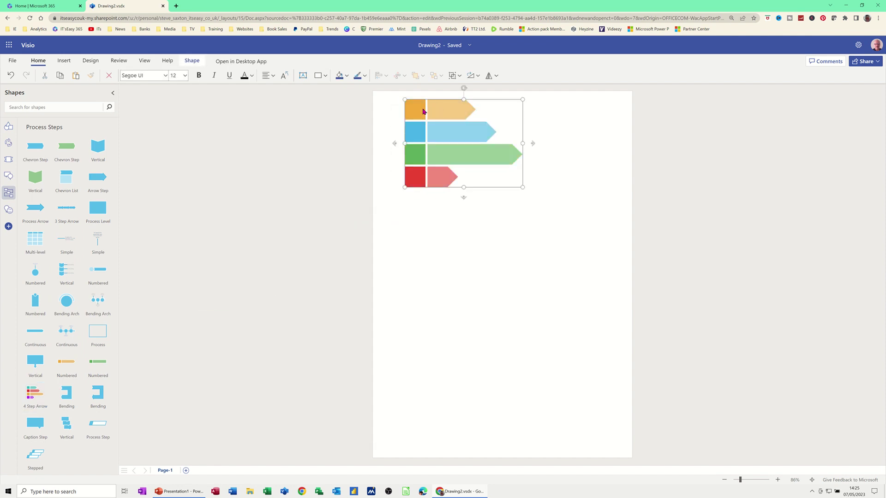
pyautogui.click(415, 110)
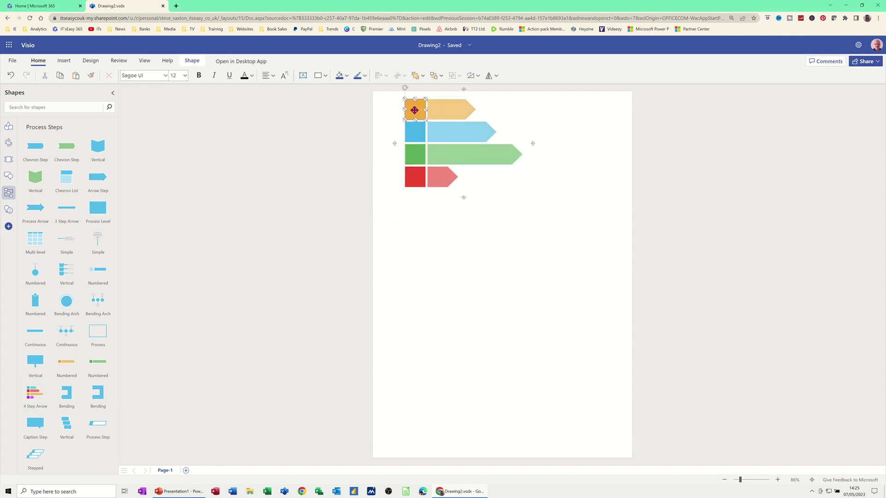
pyautogui.doubleClick(415, 110)
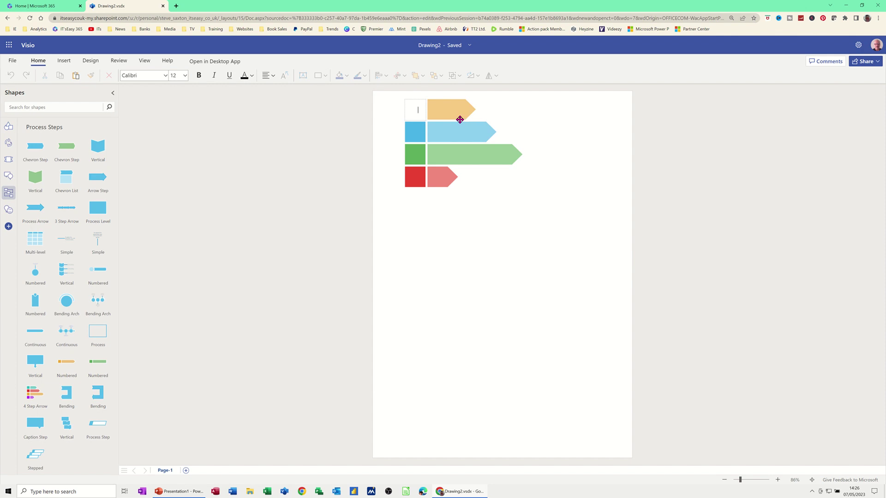
pyautogui.write('1')
pyautogui.click(415, 129)
pyautogui.write('2')
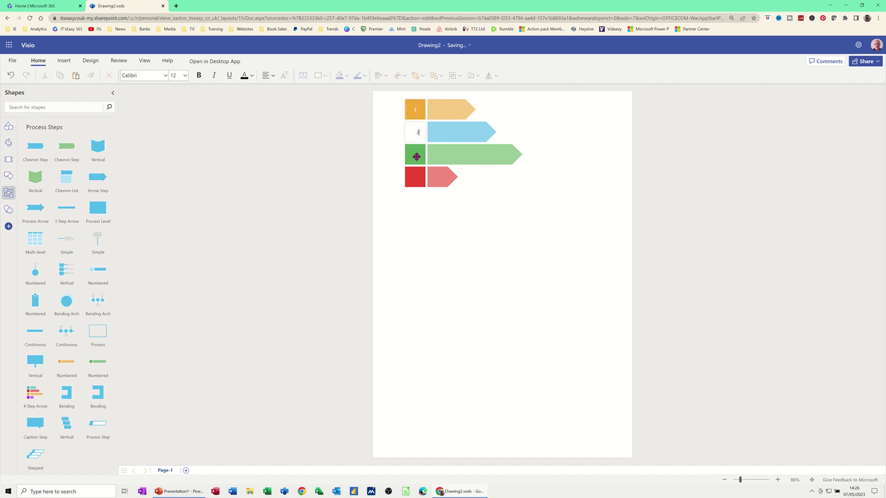
pyautogui.click(417, 157)
pyautogui.write('3')
pyautogui.click(416, 180)
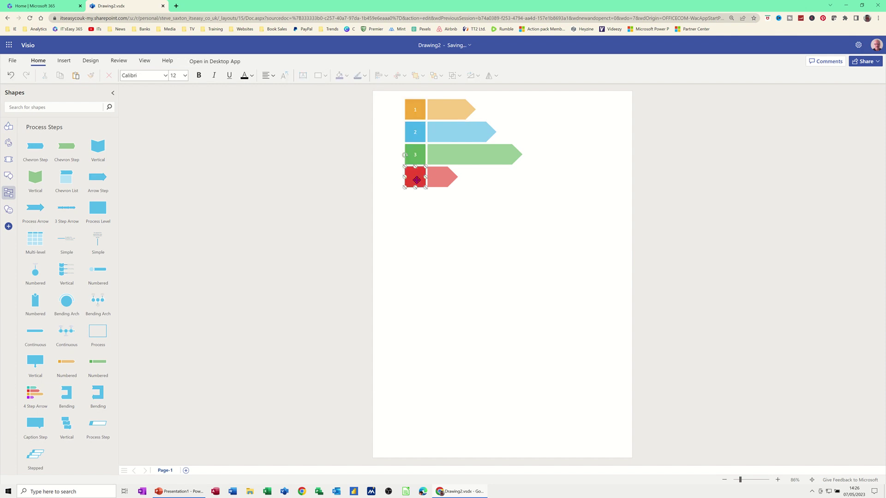
pyautogui.write('4')
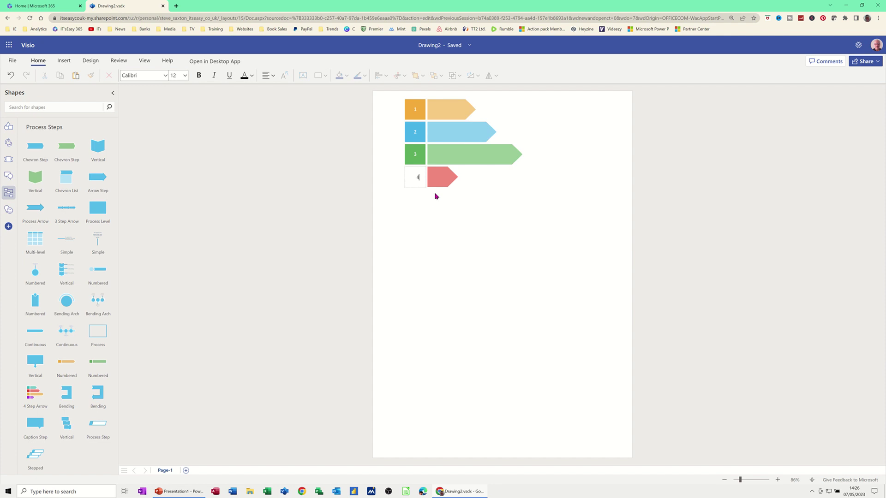
# - Label the four chevrons Induction, HR, Finance and Start
pyautogui.click(441, 107)
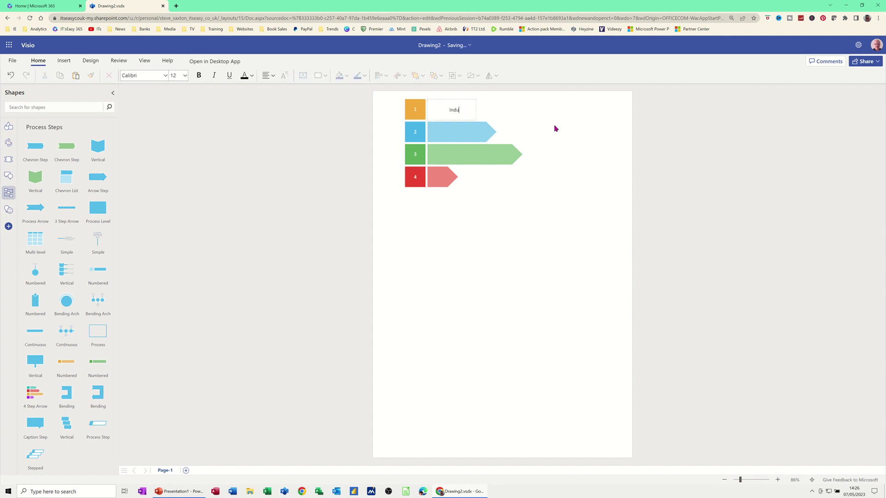
pyautogui.write('Induction')
pyautogui.click(456, 136)
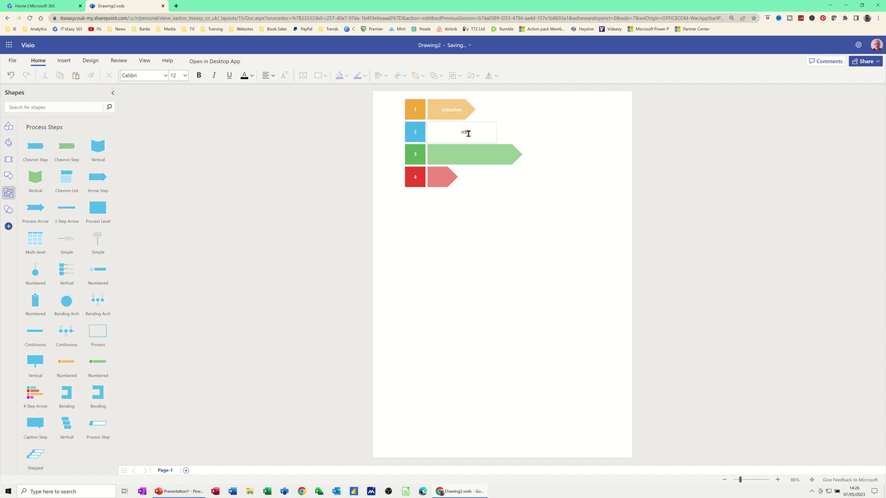
pyautogui.click(467, 153)
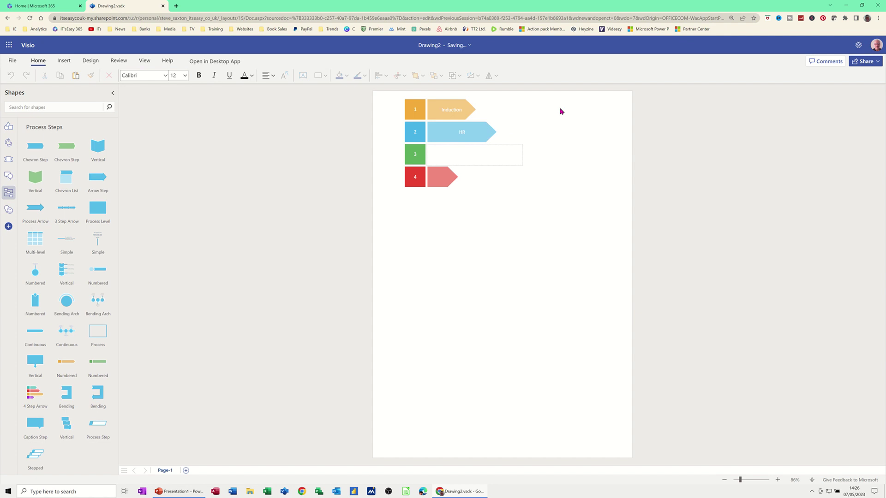
pyautogui.write('Finance')
pyautogui.click(437, 176)
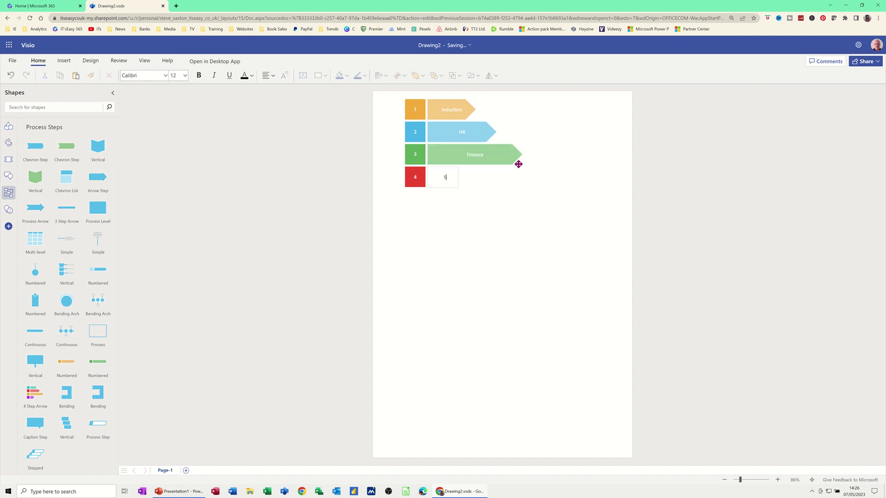
pyautogui.click(427, 207)
pyautogui.click(443, 151)
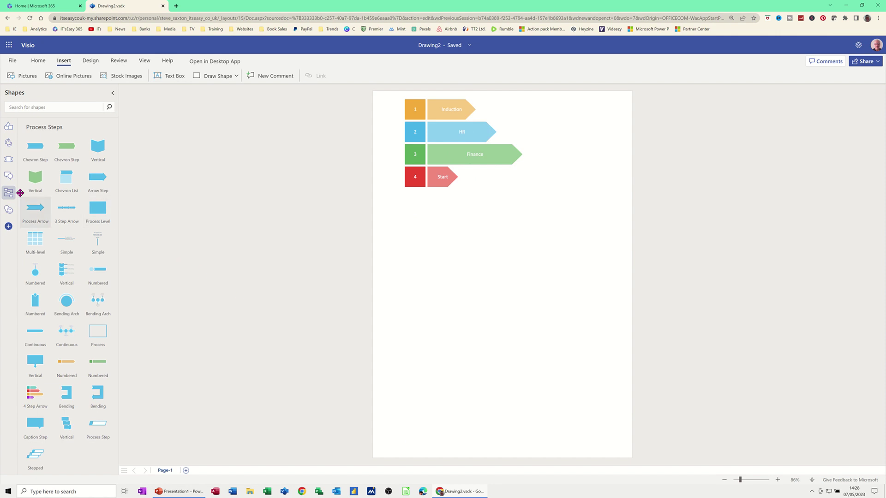
# - Place a Title and Subtitle banner from the Banners stencil below the arrow process
pyautogui.click(8, 177)
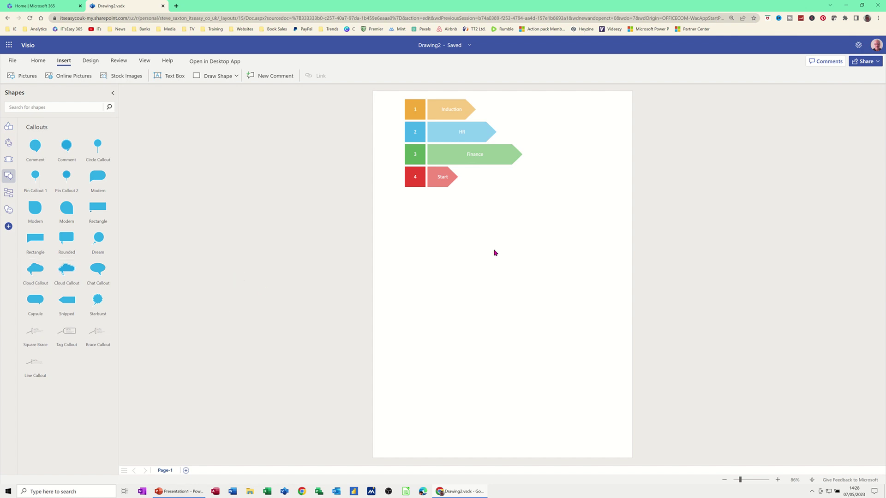
pyautogui.click(8, 160)
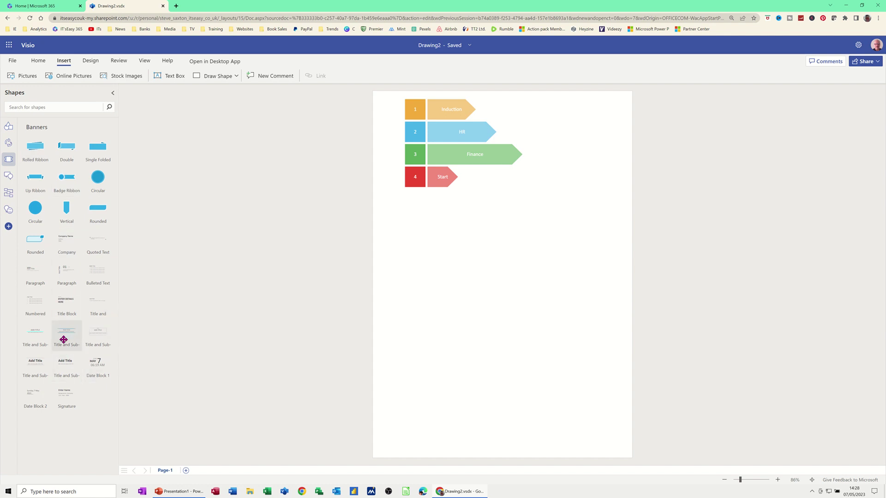
pyautogui.moveTo(62, 337); pyautogui.dragTo(524, 251)
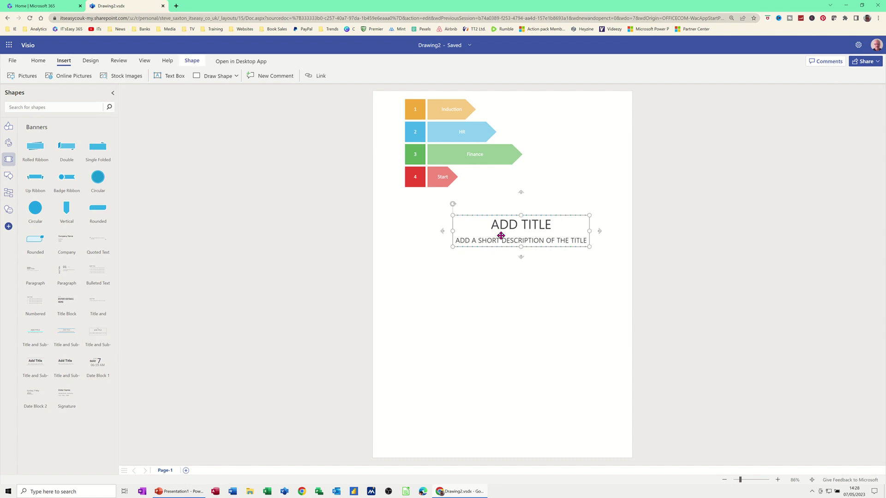
pyautogui.click(420, 116)
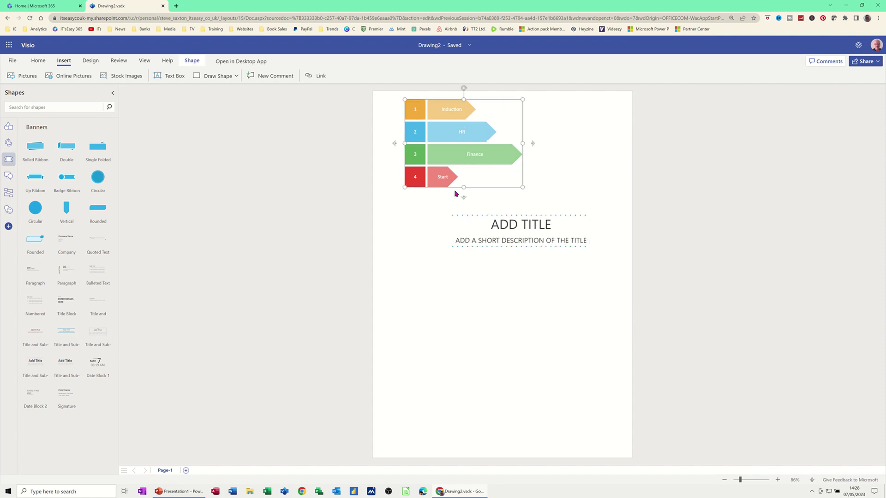
# - Move the arrow process lower and the title banner to the top of the page
pyautogui.moveTo(455, 192); pyautogui.dragTo(457, 257)
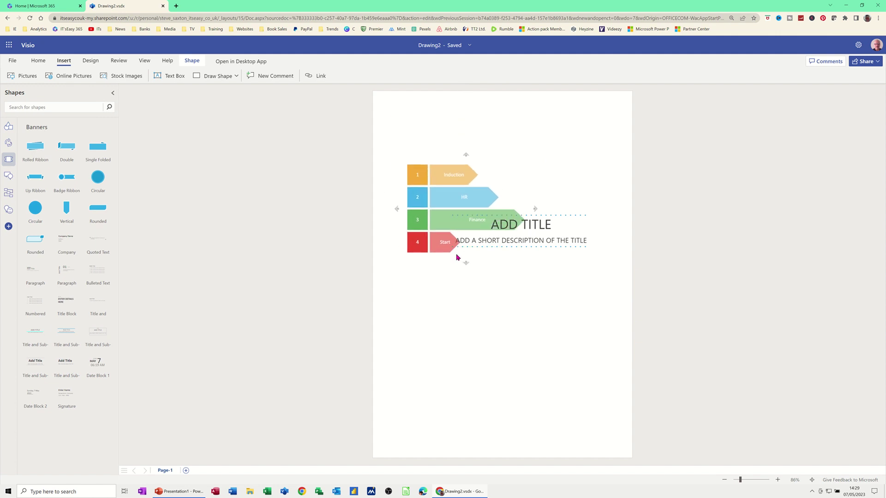
pyautogui.moveTo(567, 241); pyautogui.dragTo(502, 138)
pyautogui.click(504, 125)
# - Title the banner WORK PROCESS with the subtitle INDUCTION
pyautogui.click(506, 124)
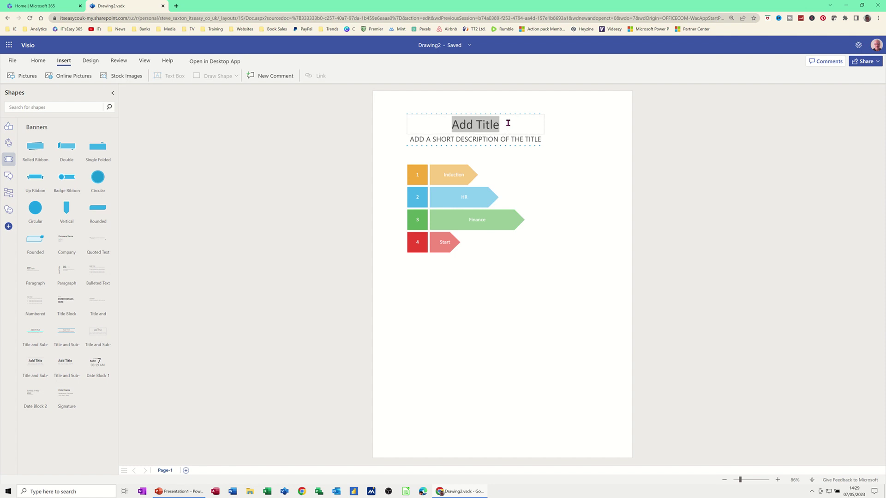
pyautogui.write('Wor')
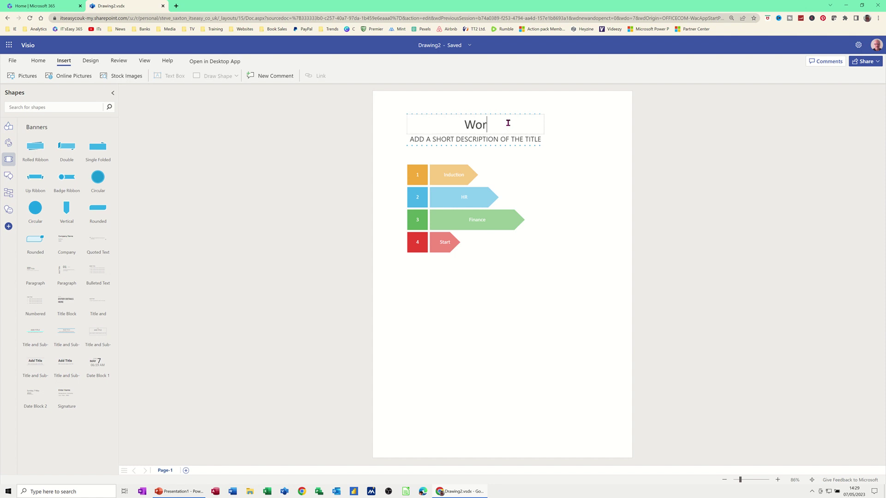
pyautogui.write('k Process')
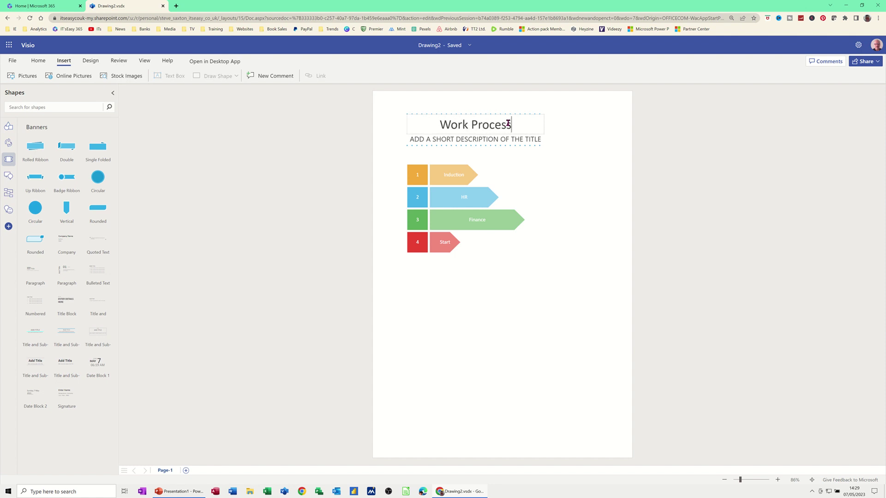
pyautogui.click(498, 141)
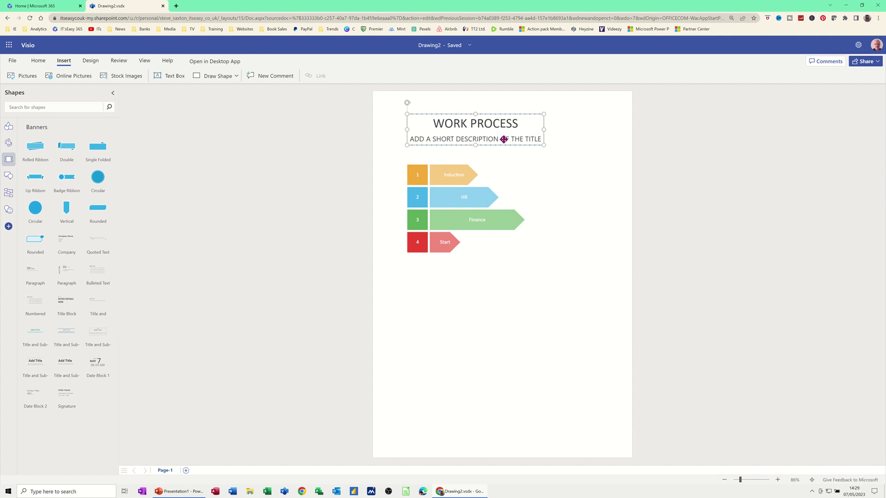
pyautogui.click(501, 140)
pyautogui.write('Induction')
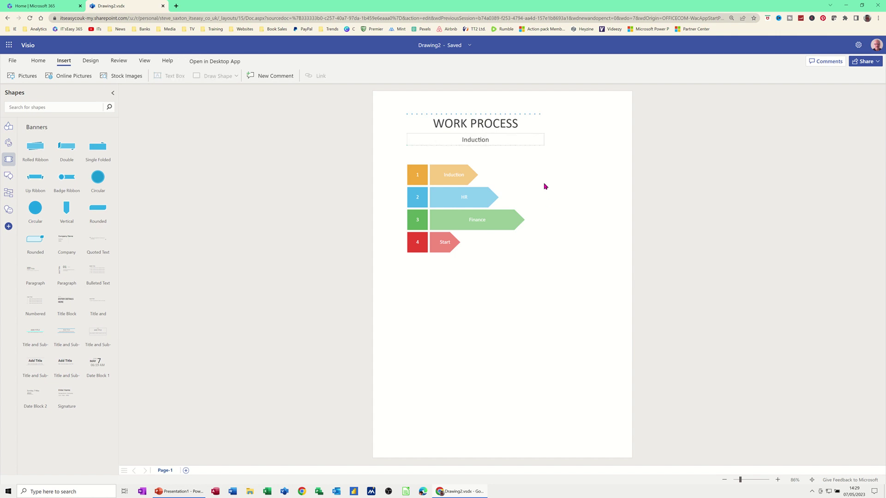
pyautogui.click(434, 285)
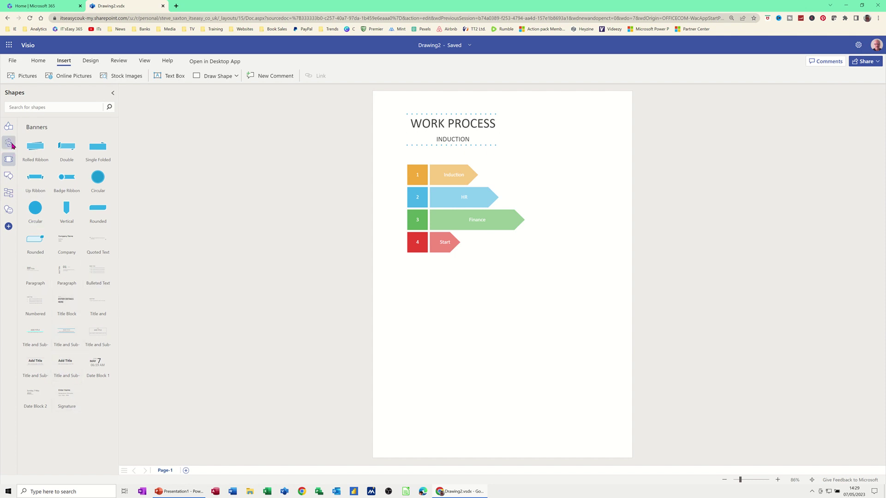
# - Place a magenta zigzag Multi-Arrow below the process and load the Basic Shapes stencil
pyautogui.click(9, 144)
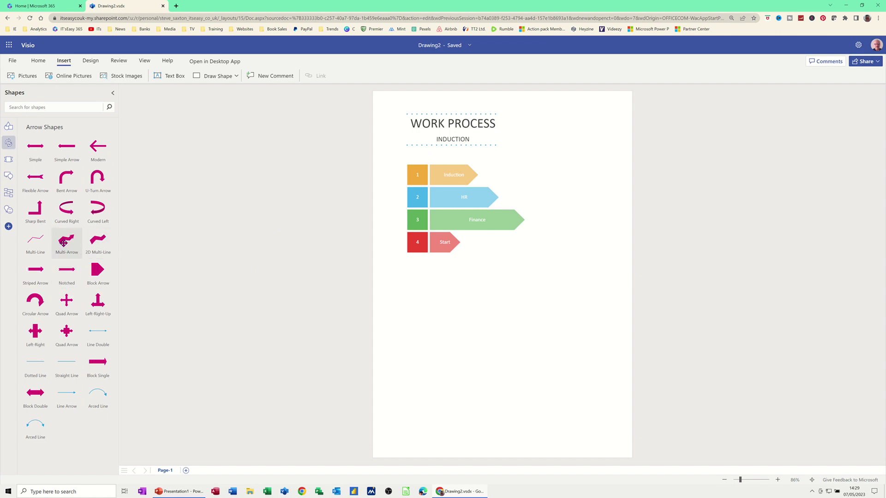
pyautogui.moveTo(65, 242); pyautogui.dragTo(469, 284)
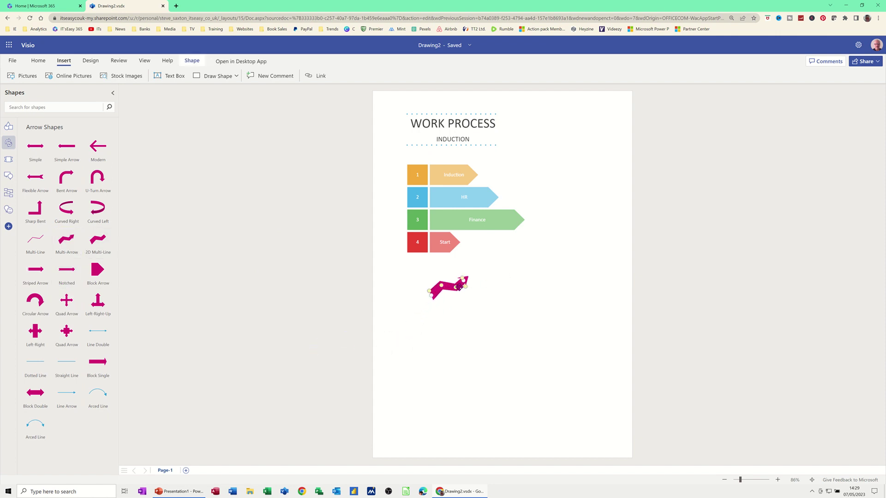
pyautogui.click(8, 126)
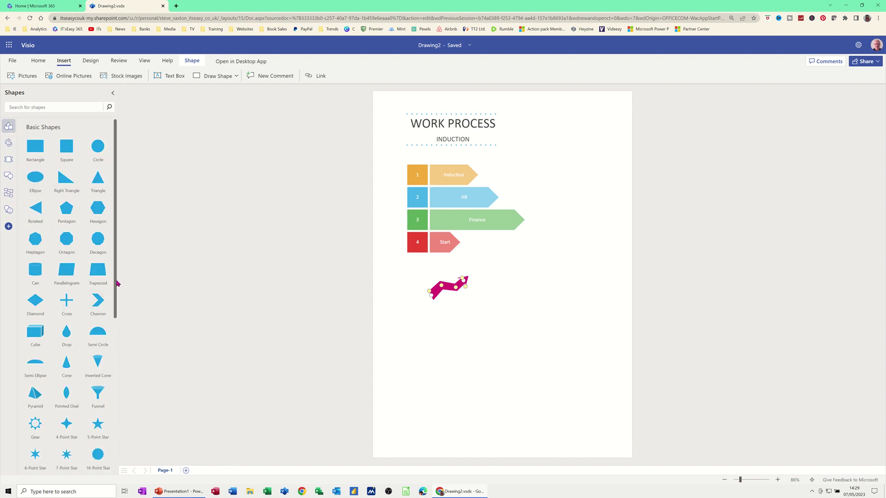
pyautogui.moveTo(117, 283); pyautogui.dragTo(107, 466)
pyautogui.moveTo(119, 418); pyautogui.dragTo(111, 210)
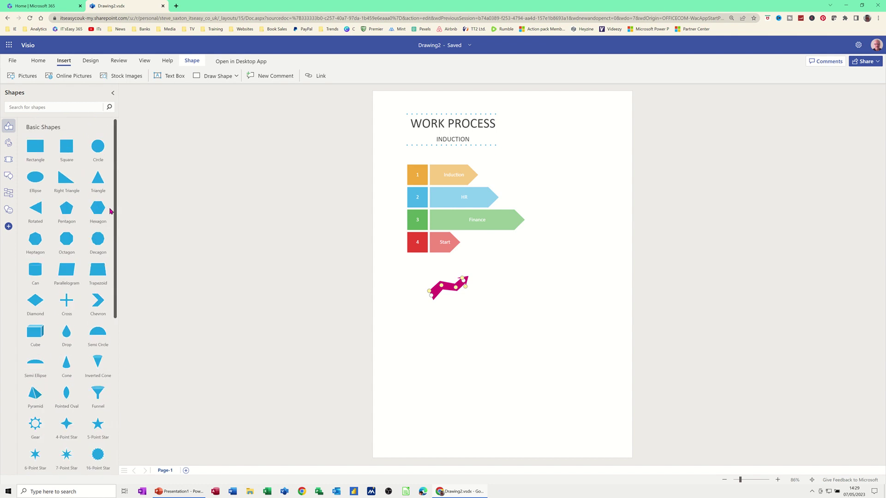
pyautogui.click(38, 61)
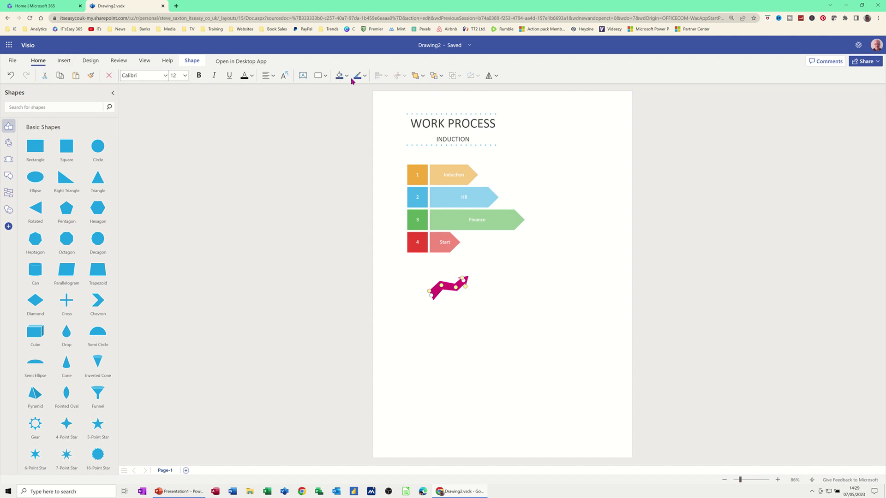
pyautogui.click(59, 62)
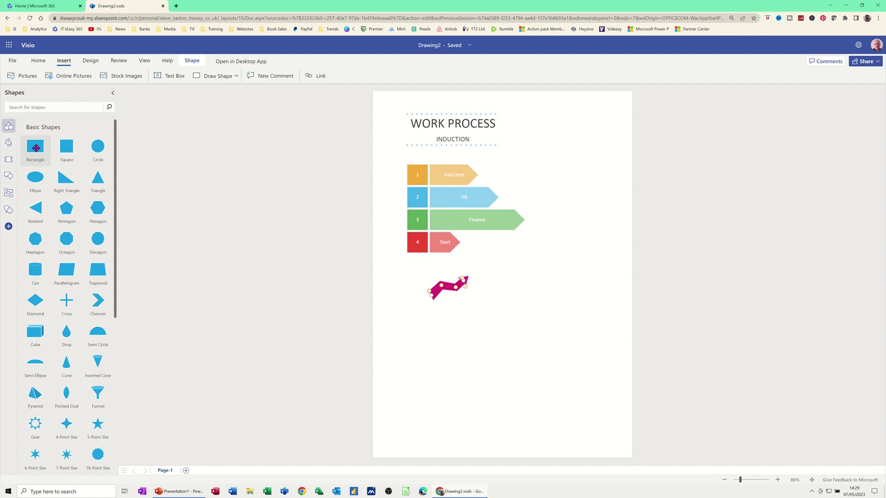
# - Add a blue rectangle labelled Test beside the zigzag arrow, nudged to the right
pyautogui.moveTo(35, 148); pyautogui.dragTo(572, 277)
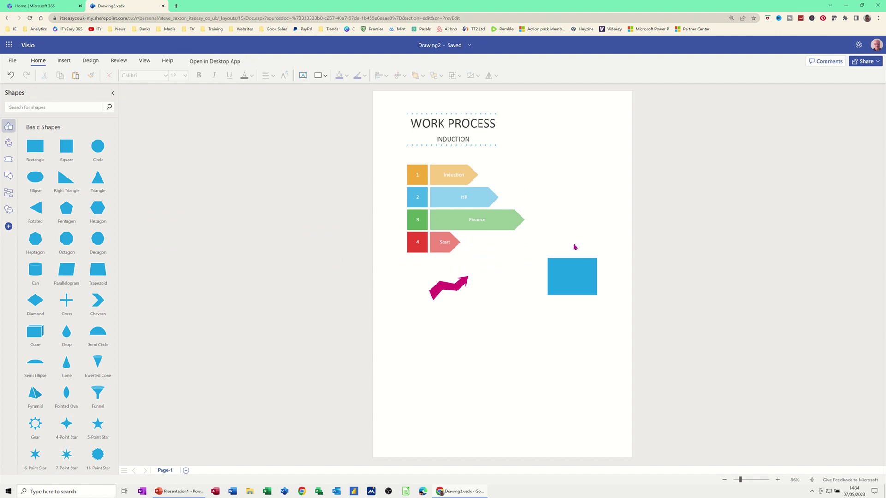
pyautogui.click(543, 273)
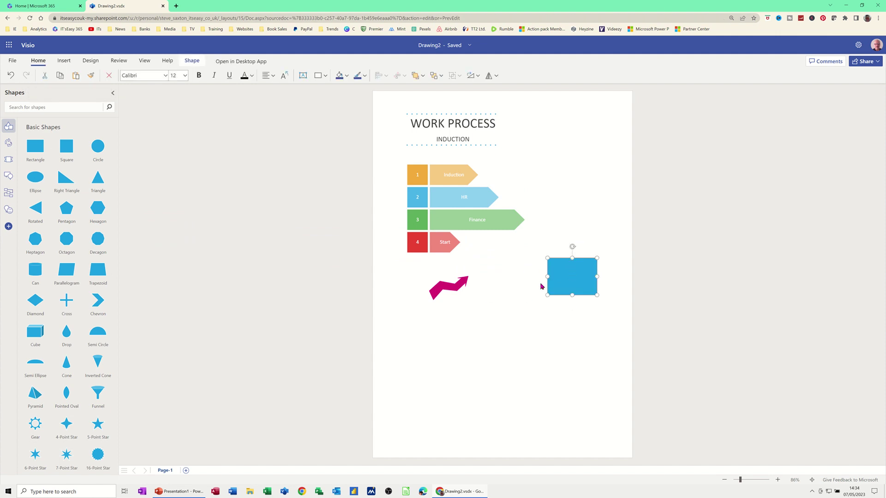
pyautogui.doubleClick(575, 276)
pyautogui.write('Test')
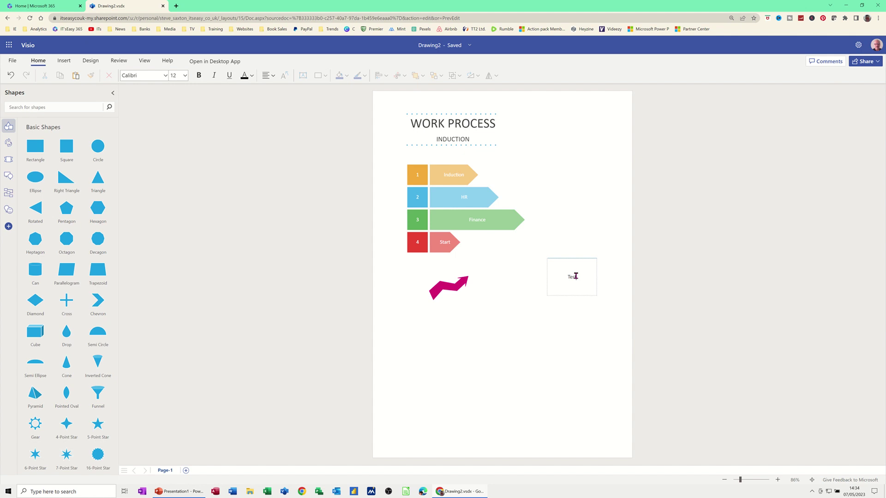
pyautogui.click(575, 314)
pyautogui.moveTo(585, 267)
pyautogui.mouseDown()
pyautogui.moveTo(586, 252)
pyautogui.moveTo(592, 267)
pyautogui.mouseUp()
pyautogui.click(592, 266)
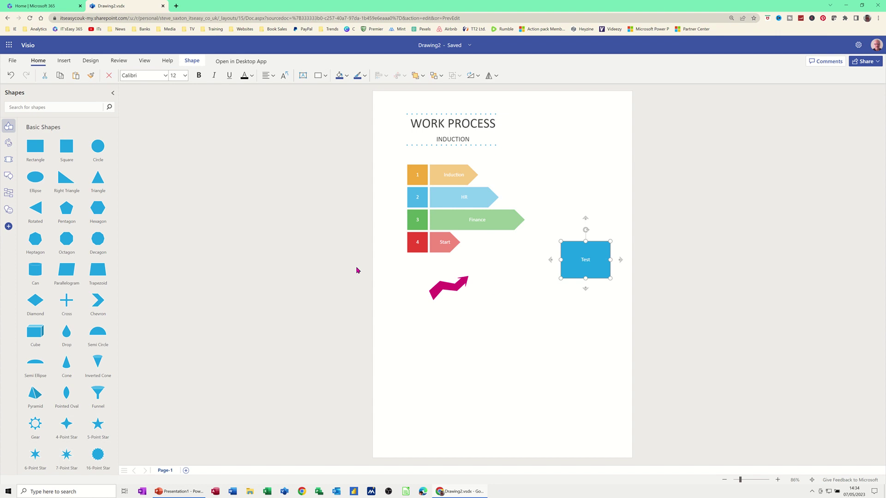
pyautogui.click(64, 61)
# - Insert a grey cat photo from online Animals pictures below the zigzag arrow, captioned with a name
pyautogui.click(78, 75)
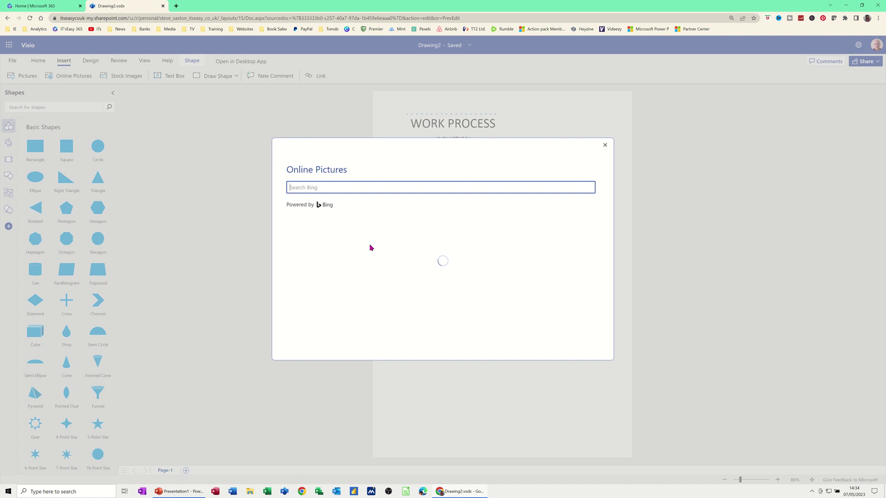
pyautogui.click(390, 254)
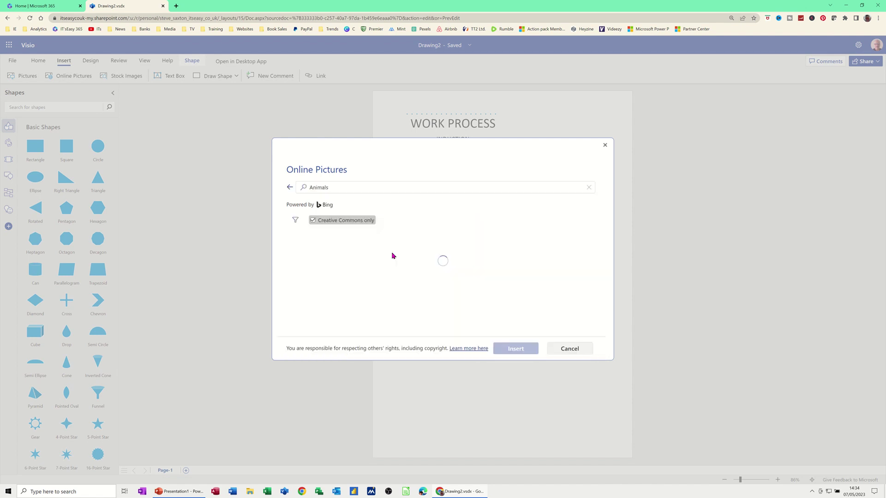
pyautogui.click(342, 303)
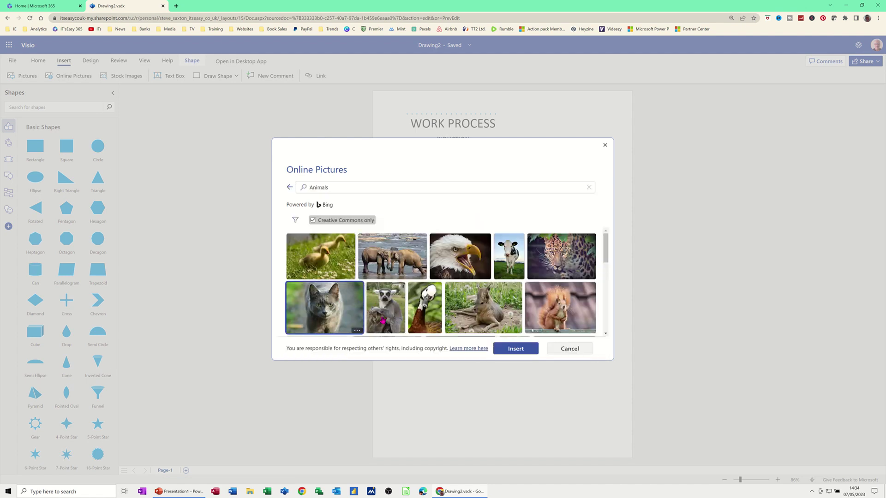
pyautogui.click(516, 349)
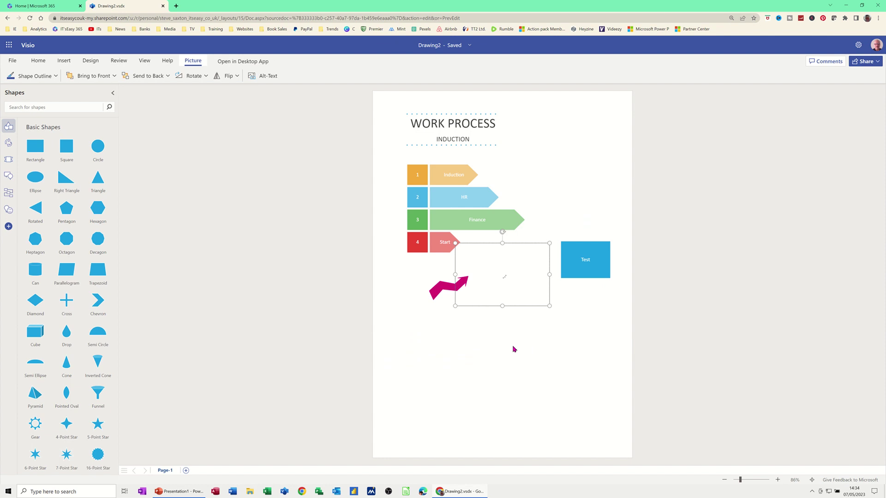
pyautogui.moveTo(521, 291); pyautogui.dragTo(507, 360)
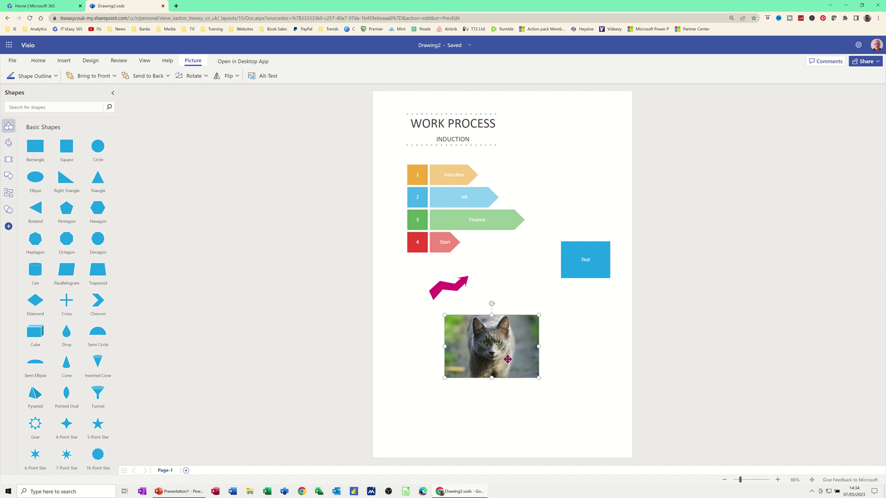
pyautogui.write('Steve')
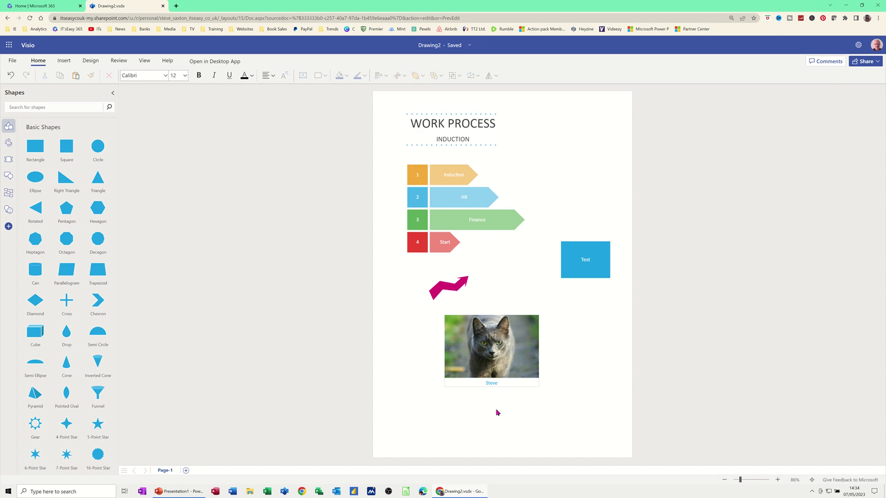
pyautogui.click(498, 412)
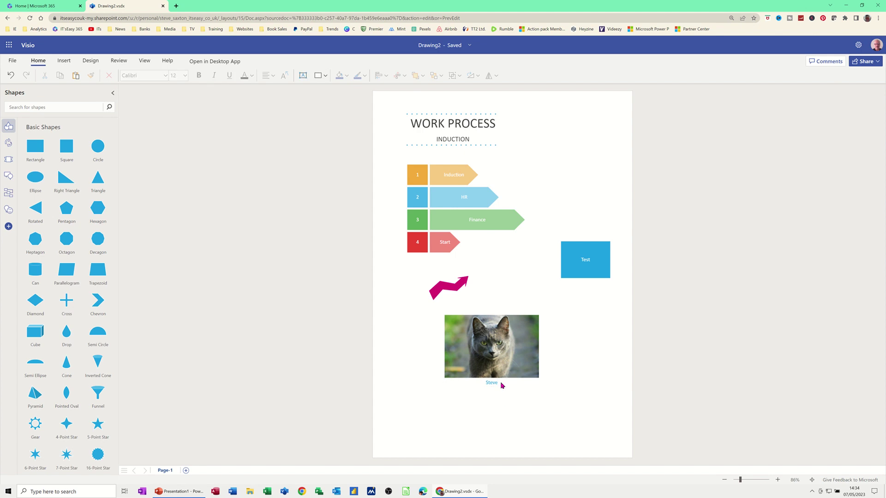
pyautogui.click(513, 359)
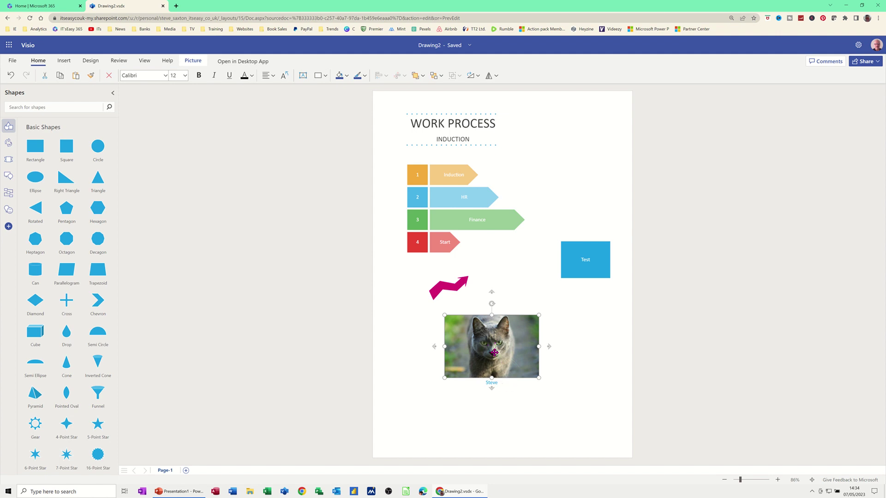
# - Select the cat photo and open Drawing2 in the Visio Professional desktop app
pyautogui.click(386, 348)
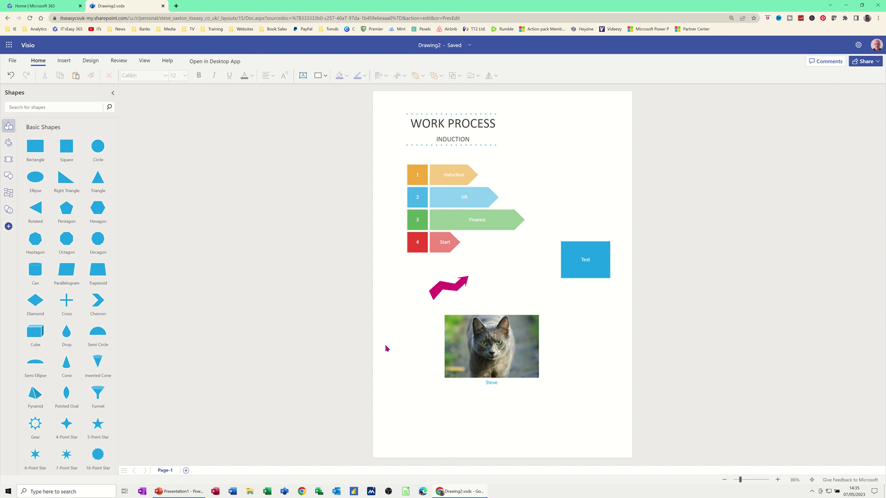
pyautogui.click(492, 376)
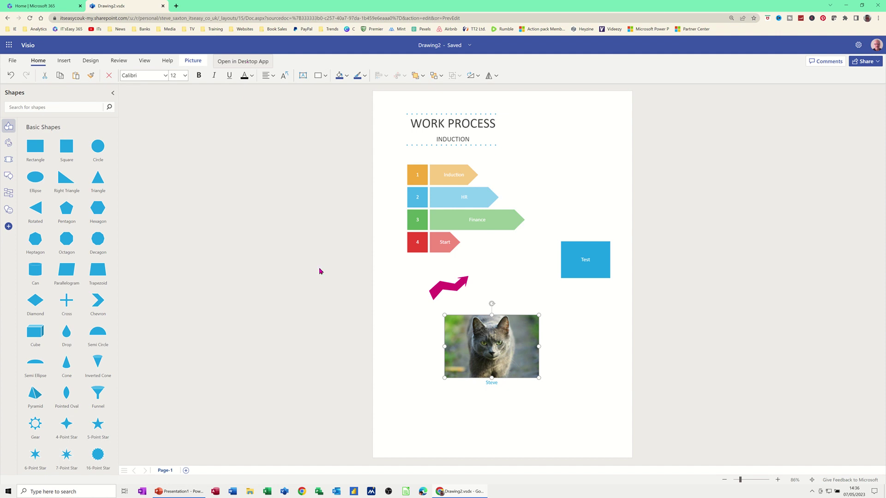
pyautogui.click(243, 61)
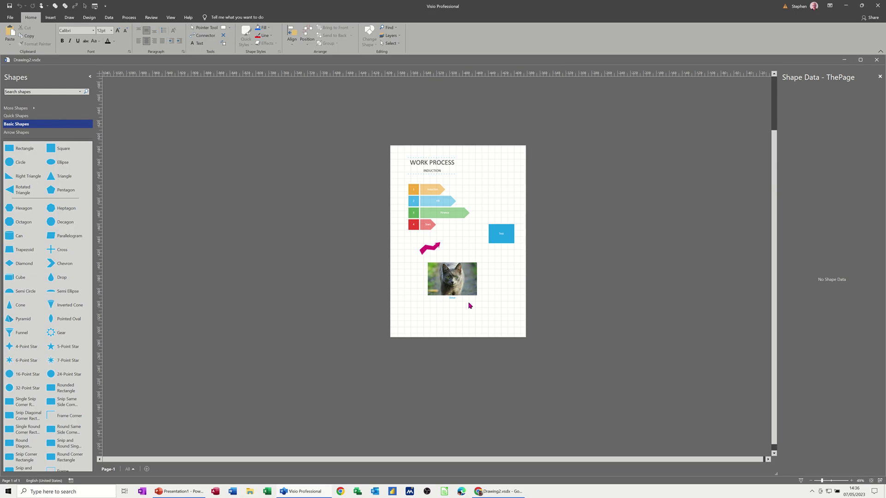
# - Zoom onto the cat photo and drag its Steve text block up onto the picture's centre
pyautogui.click(458, 294)
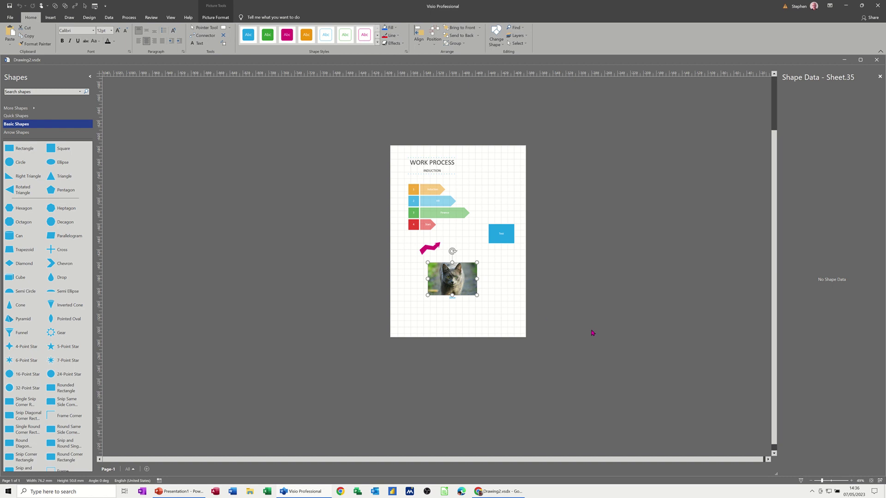
pyautogui.scroll(2, 586, 337)
pyautogui.scroll(5, 583, 338)
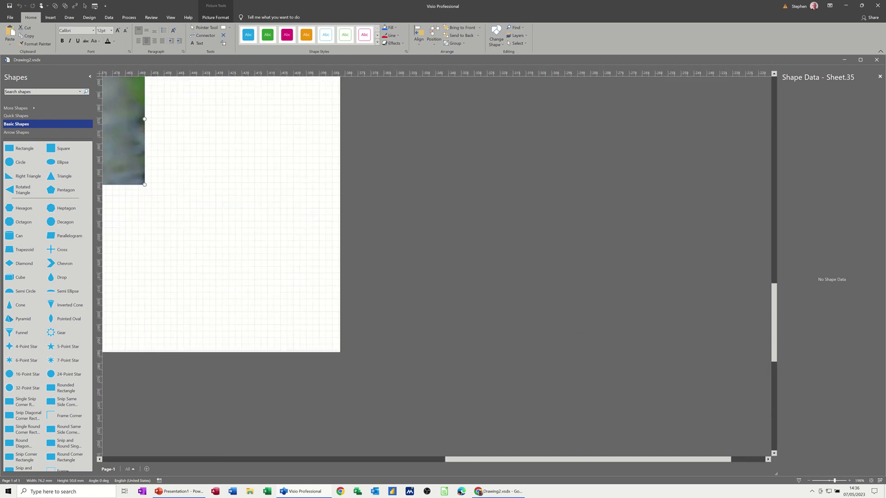
pyautogui.moveTo(534, 461); pyautogui.dragTo(383, 461)
pyautogui.scroll(3, 470, 339)
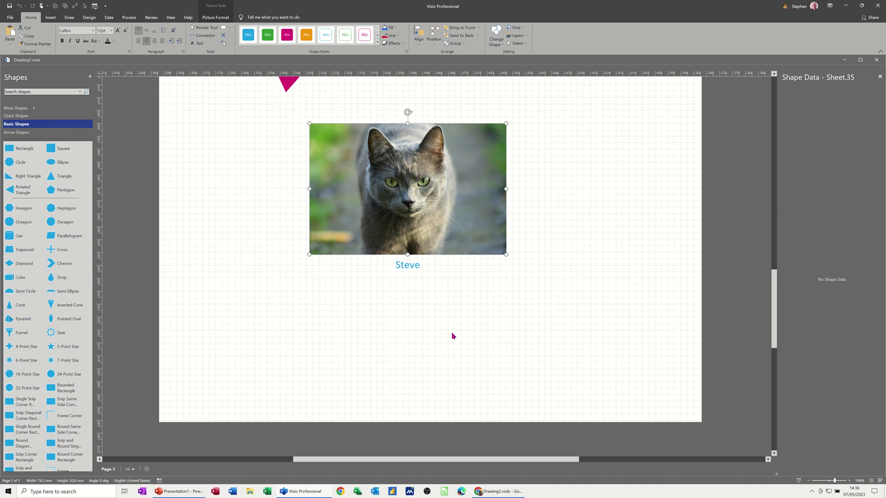
pyautogui.click(408, 269)
pyautogui.click(388, 266)
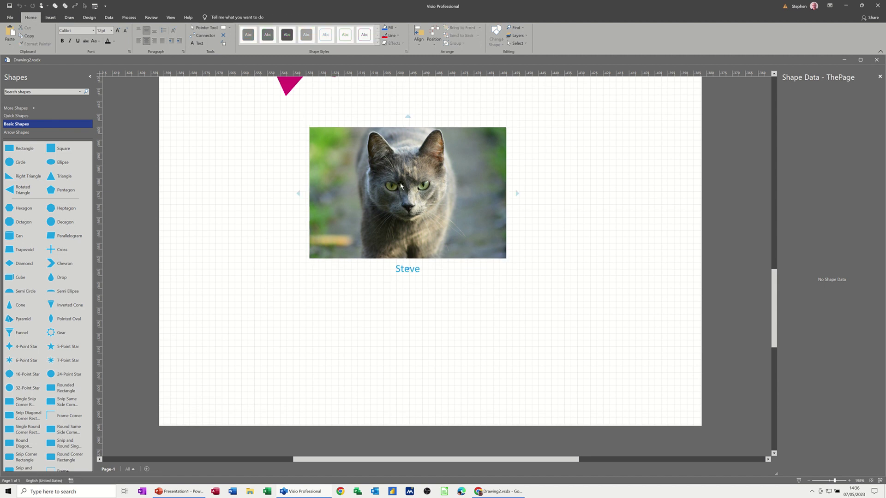
pyautogui.click(225, 44)
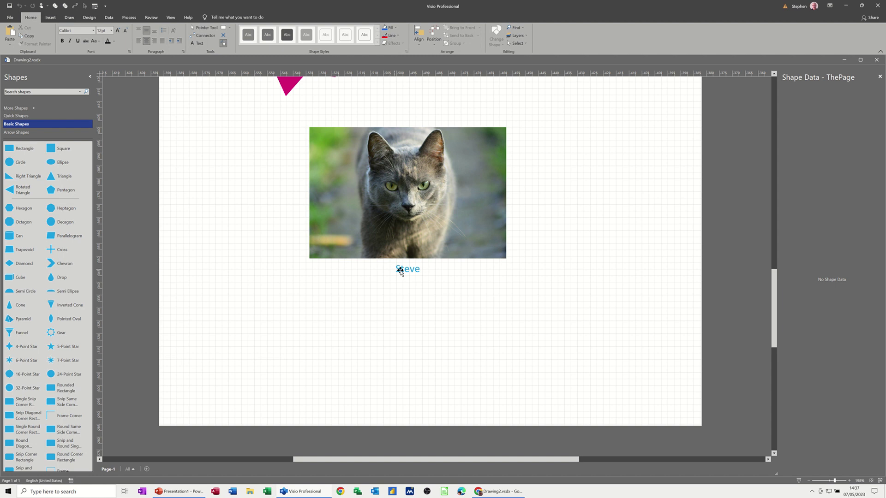
pyautogui.moveTo(400, 271); pyautogui.dragTo(404, 186)
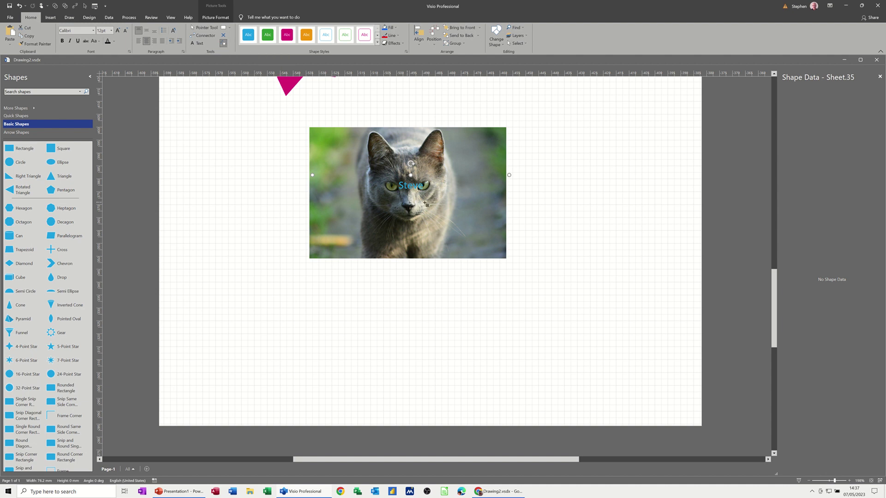
# - Switch back to the Pointer Tool and select the 4 Step Arrow group
pyautogui.click(203, 28)
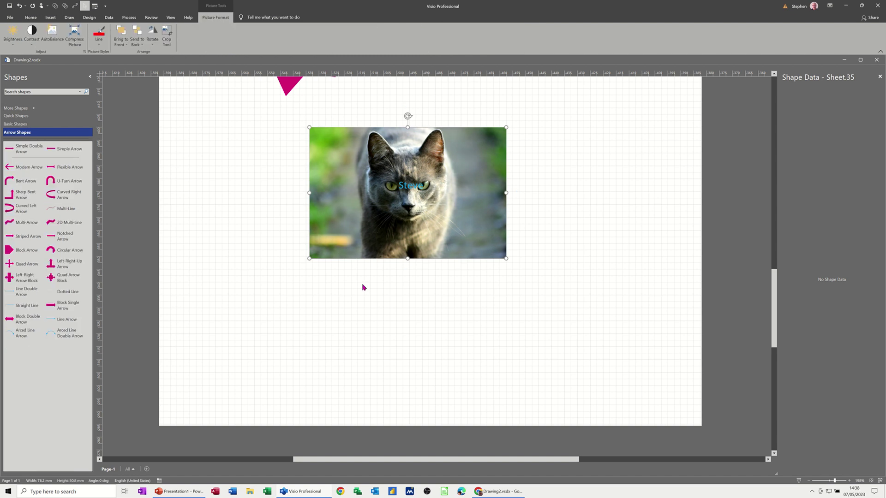
pyautogui.scroll(5, 332, 314)
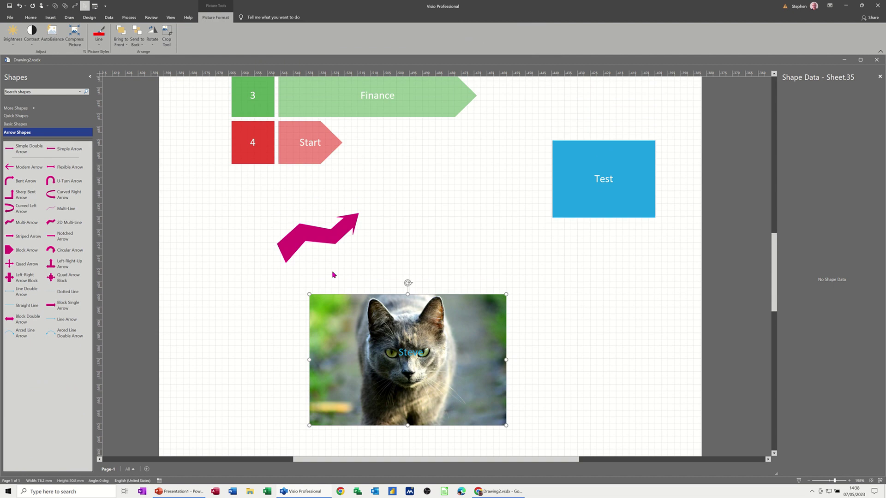
pyautogui.scroll(4, 332, 274)
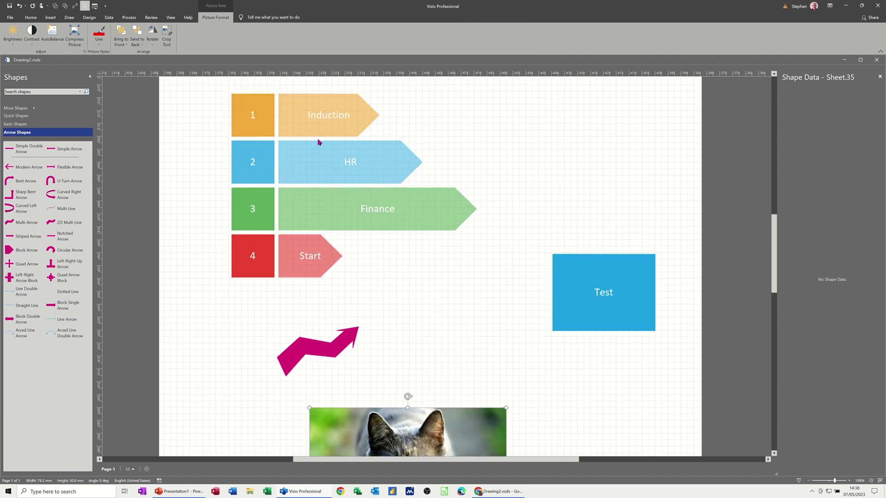
pyautogui.click(366, 115)
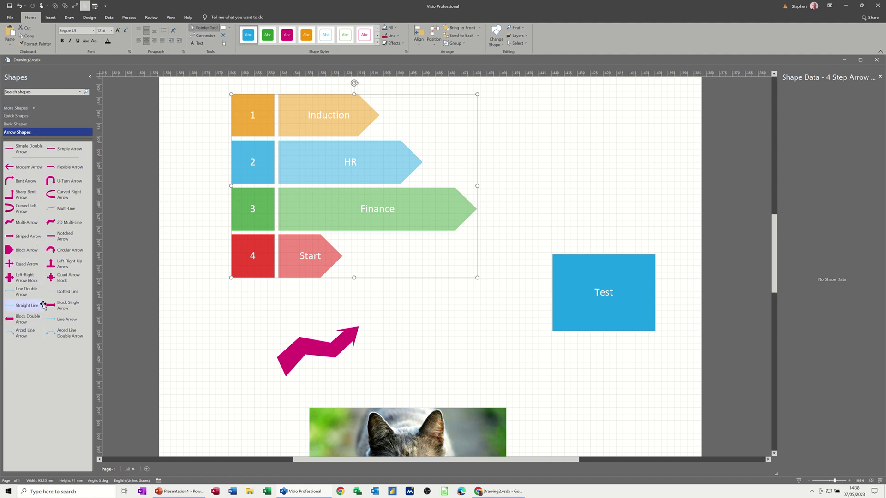
# - Show the Basic Shapes stencil, then the Quick Shapes stencil, in the Shapes pane
pyautogui.click(21, 126)
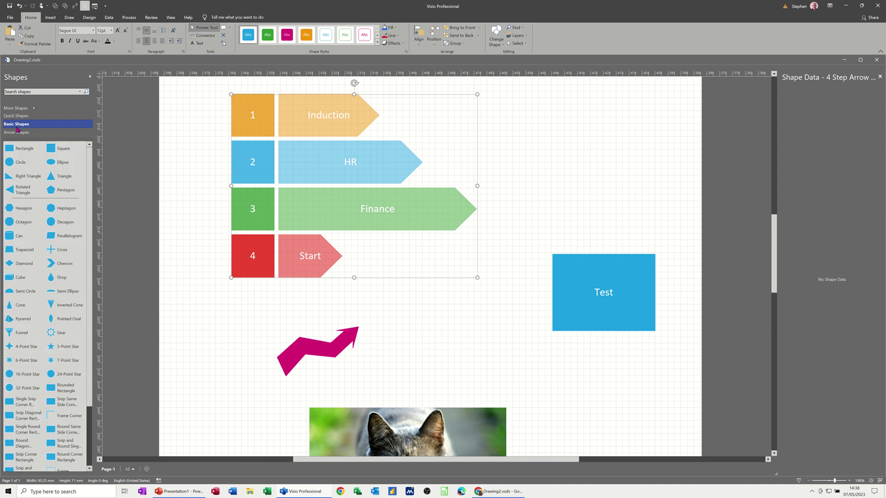
pyautogui.click(22, 117)
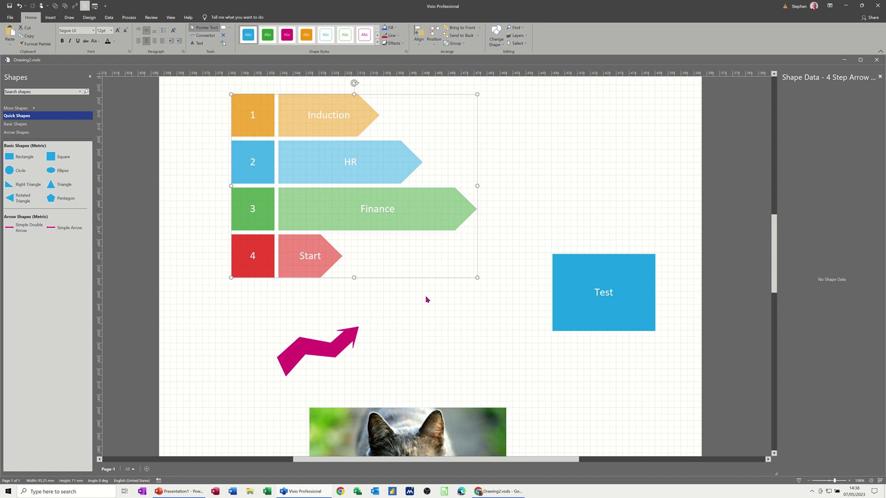
pyautogui.scroll(-5, 450, 332)
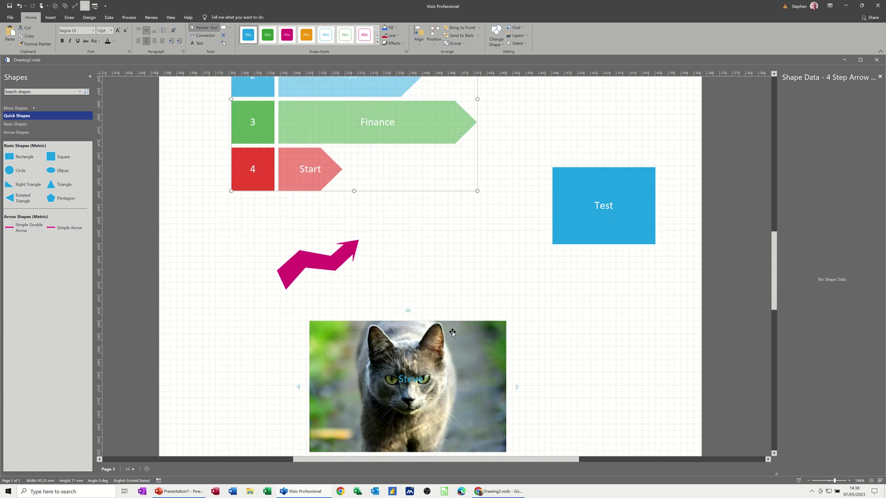
pyautogui.scroll(-2, 450, 380)
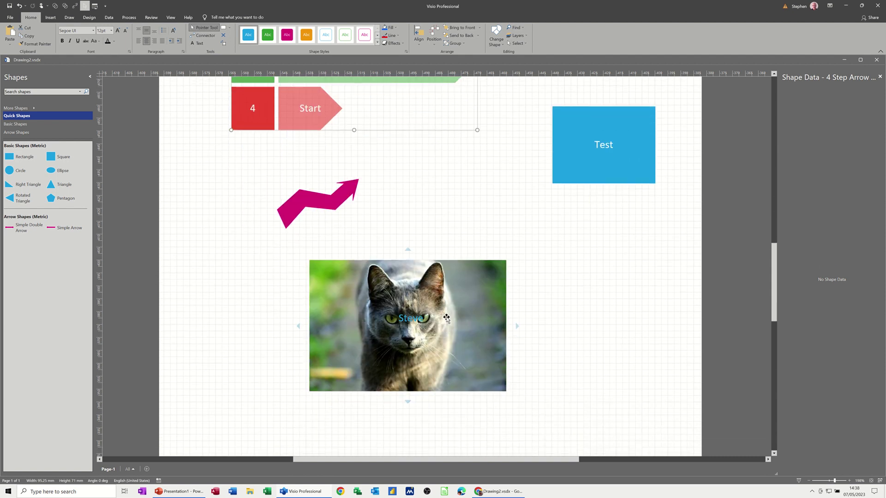